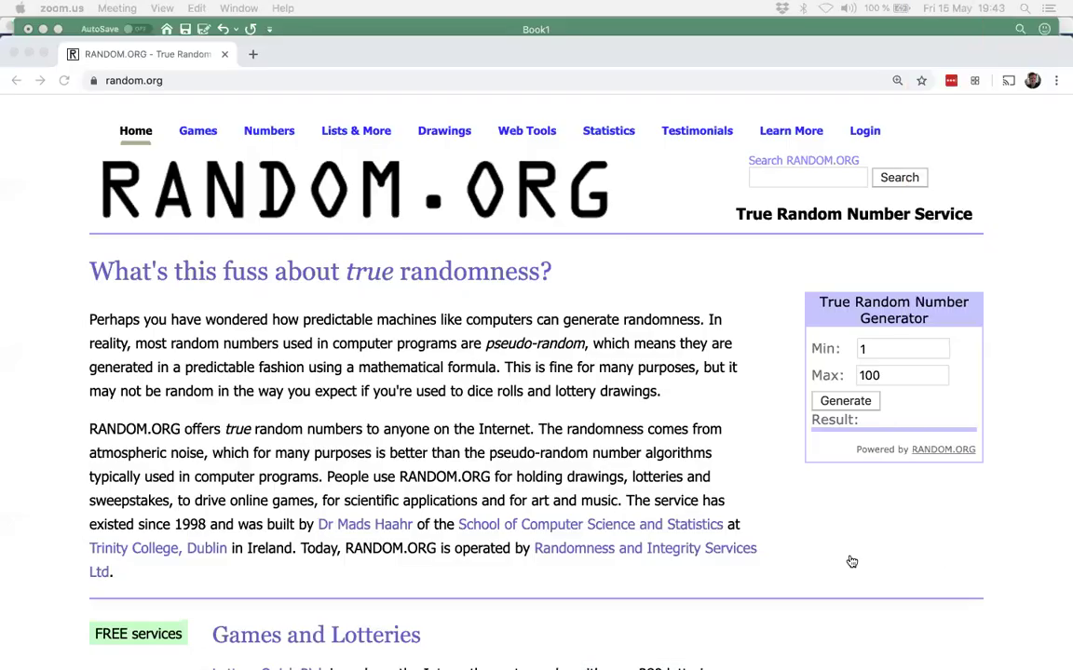
# - Switch to the Excel workbook, enlarge the whole sheet's text to size 20 and autofit its column widths
pyautogui.press('super+Tab')
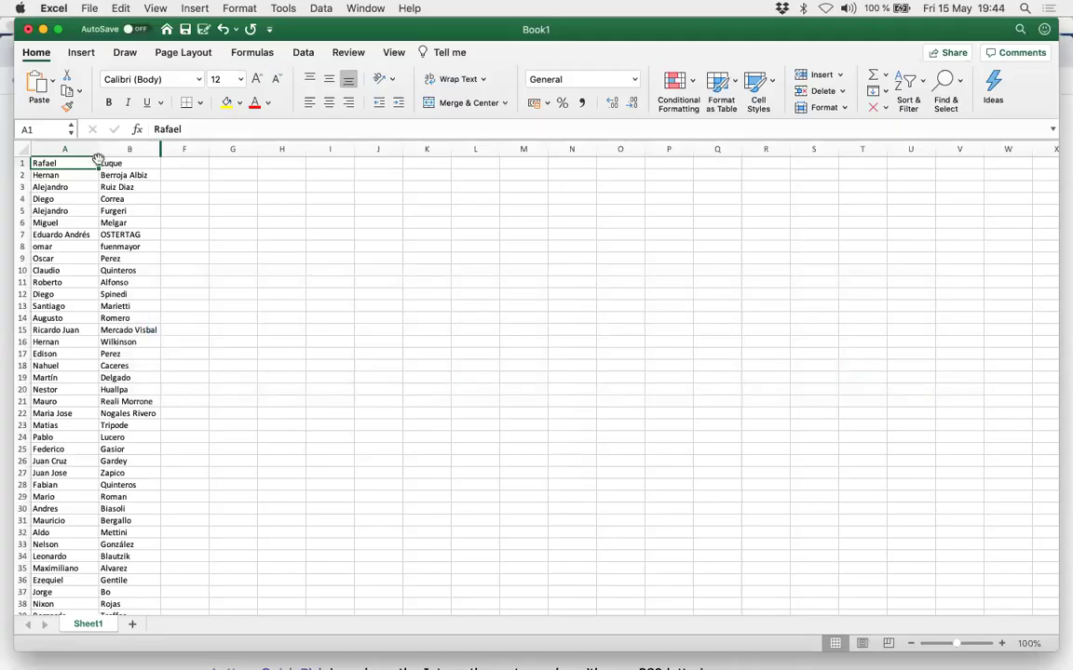
pyautogui.moveTo(76, 163); pyautogui.dragTo(161, 583)
pyautogui.press('super+a')
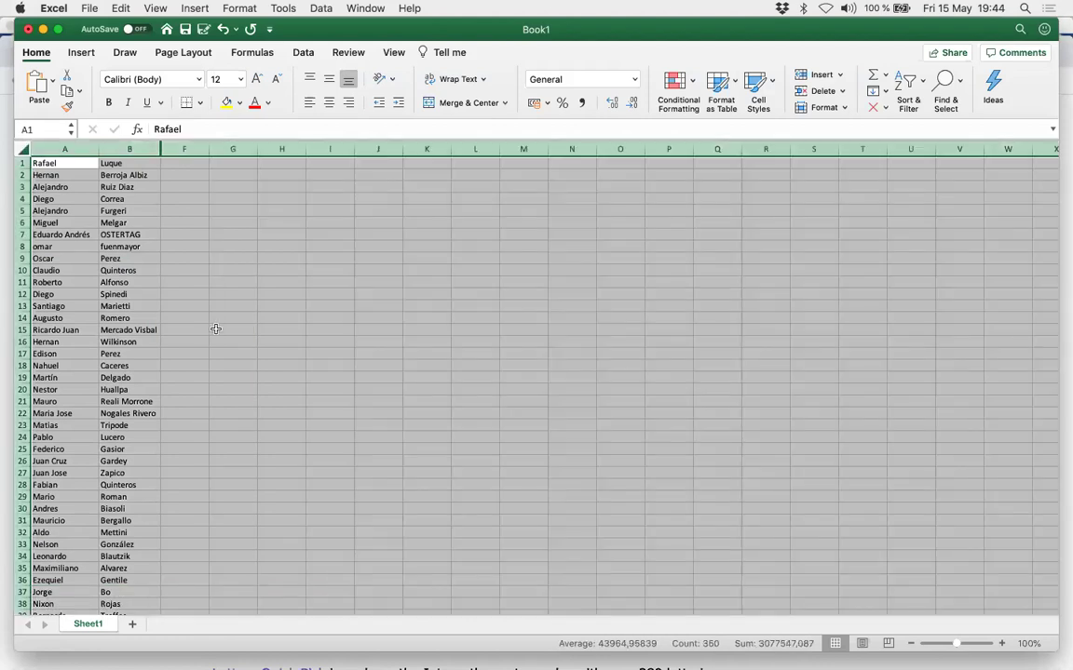
pyautogui.click(258, 82)
pyautogui.click(257, 81)
pyautogui.click(257, 80)
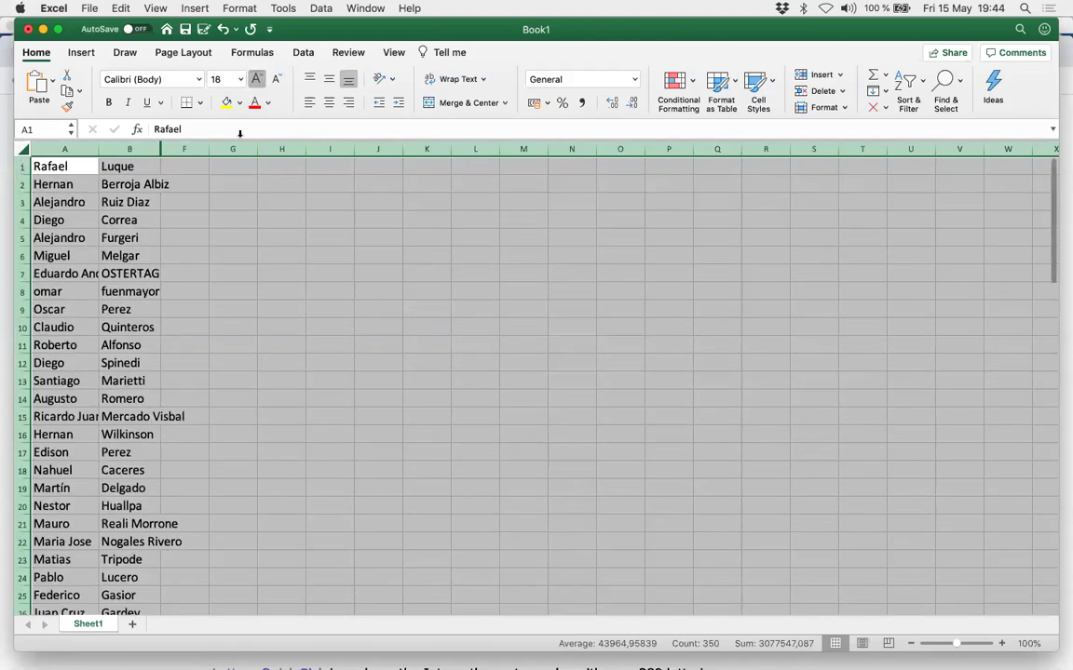
pyautogui.click(257, 80)
pyautogui.click(257, 80)
pyautogui.doubleClick(165, 149)
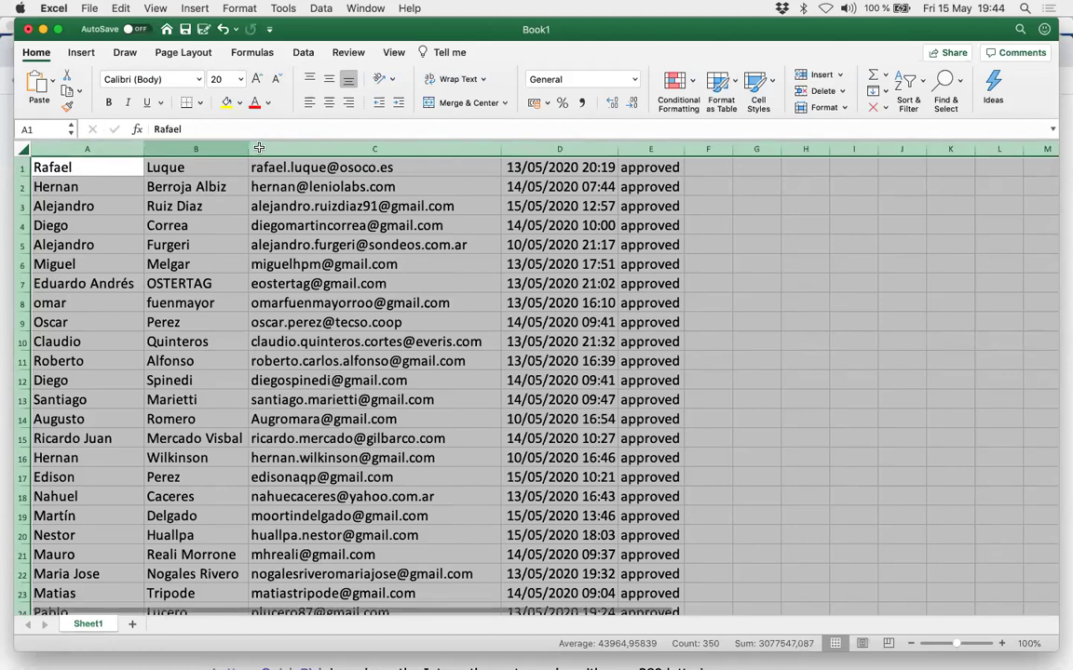
# - Clear the contents of columns C through F, keeping only the first-name and surname columns
pyautogui.click(263, 149)
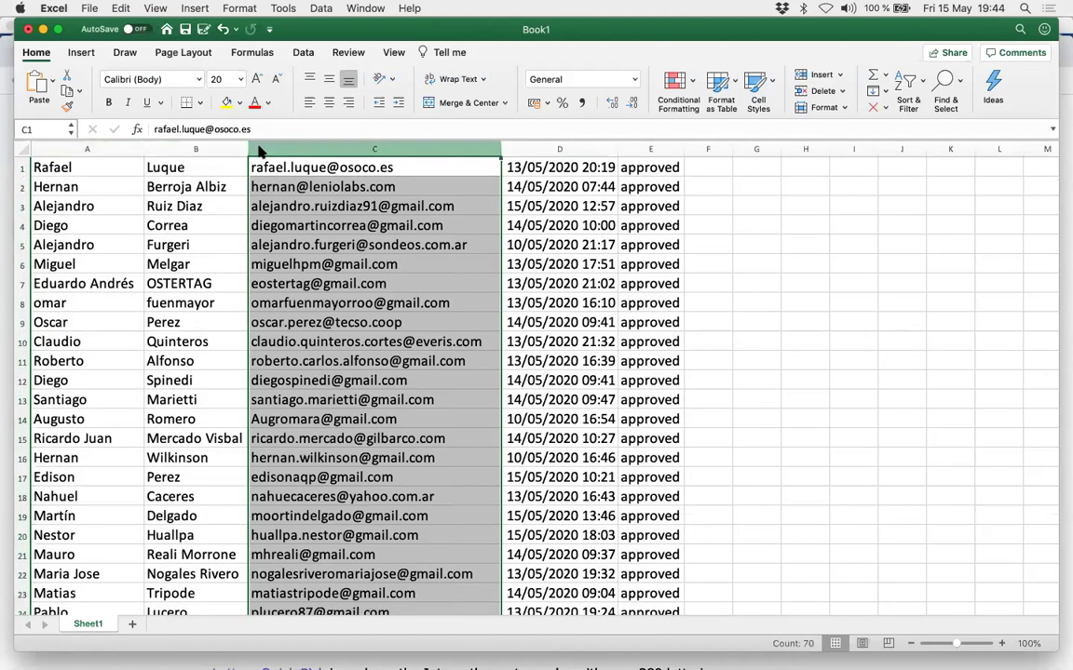
pyautogui.press('Delete')
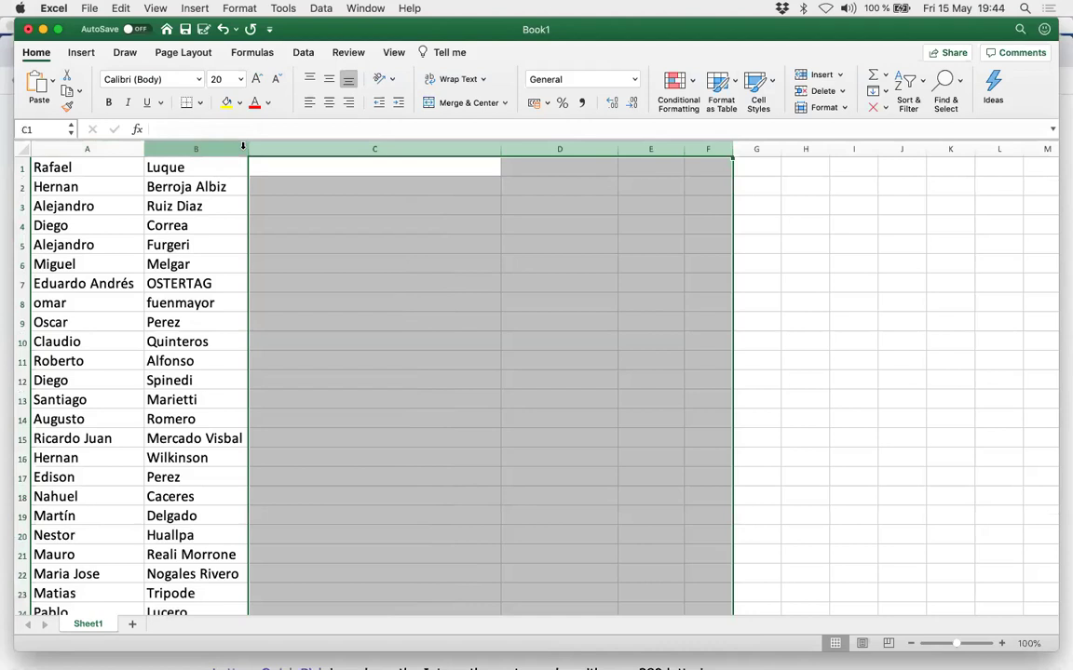
pyautogui.click(311, 239)
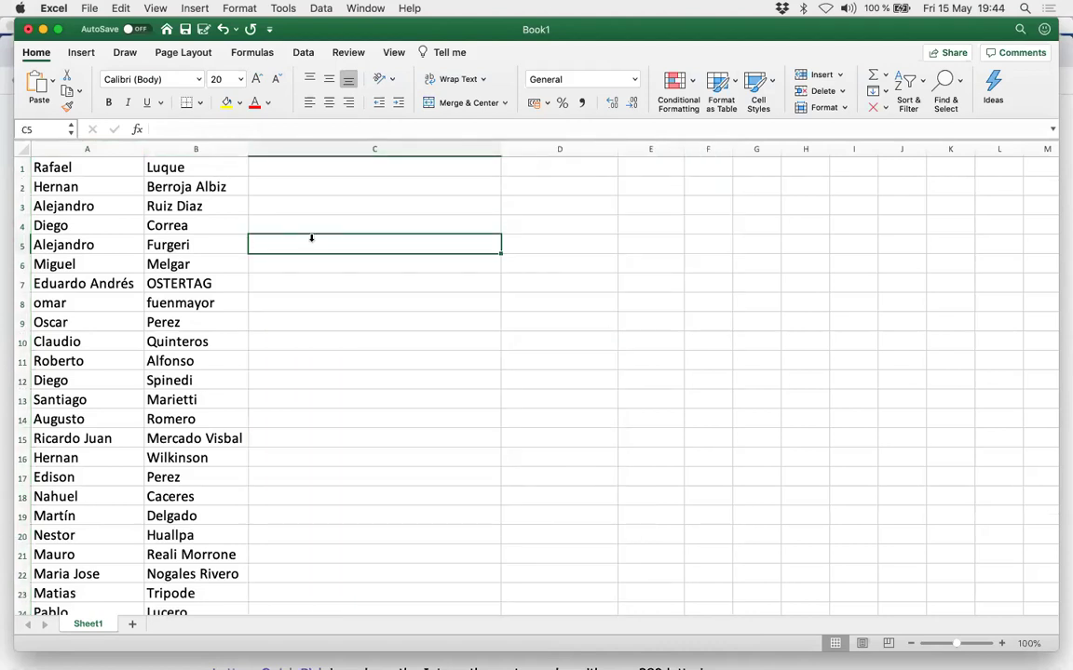
# - Examine the name list from its first row down to the last filled row to see how far it extends
pyautogui.scroll(2, 311, 239)
pyautogui.press('Left')
pyautogui.press('Left')
pyautogui.press('Up')
pyautogui.press('Up')
pyautogui.press('Up')
pyautogui.press('Up')
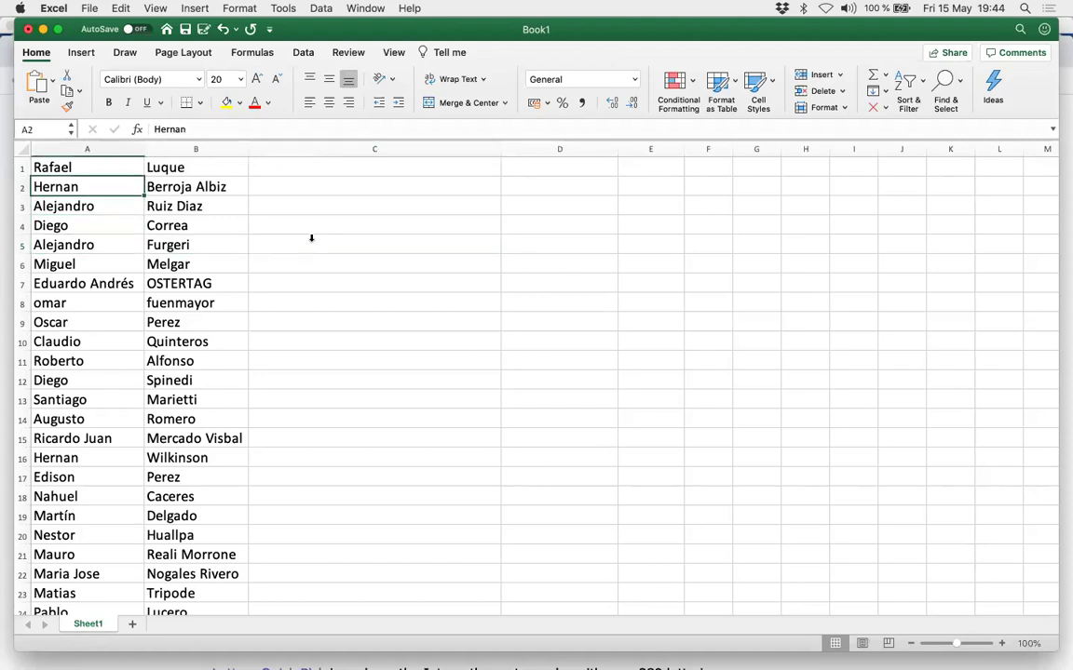
pyautogui.scroll(-13, 311, 238)
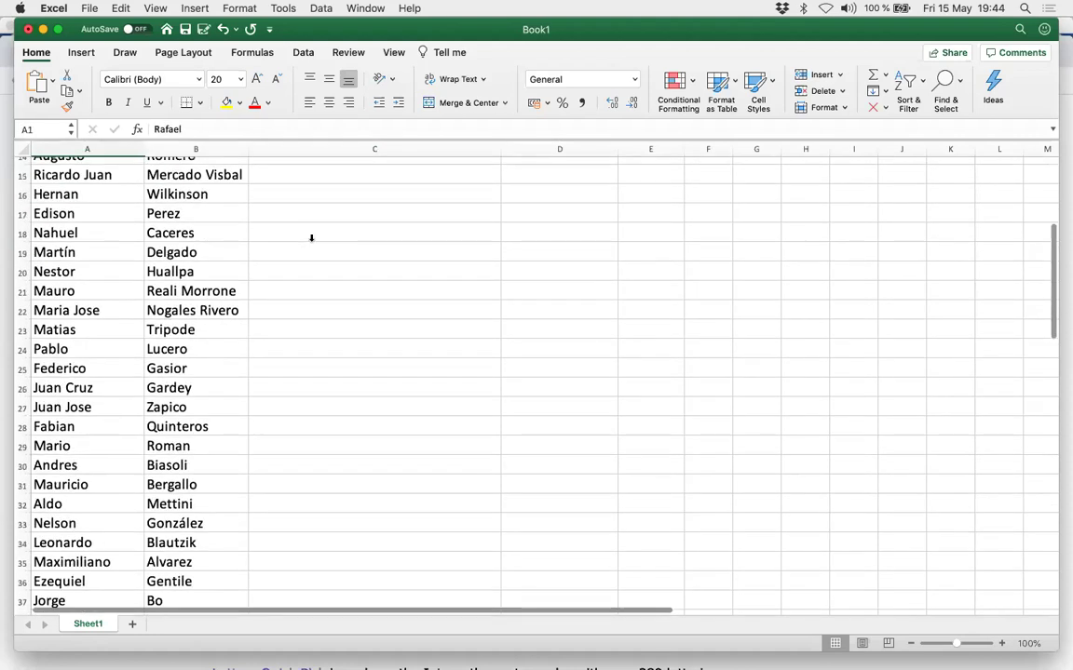
pyautogui.scroll(-7, 249, 281)
pyautogui.click(89, 357)
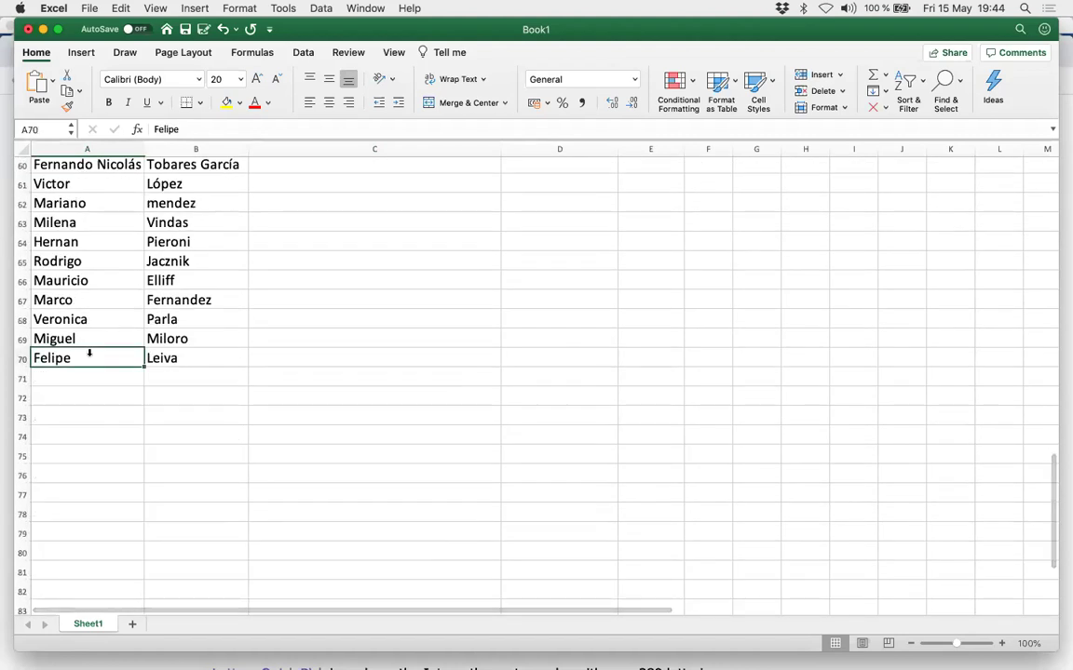
# - Switch to RANDOM.ORG in Chrome and set the random number generator's maximum to 70
pyautogui.press('super+Tab')
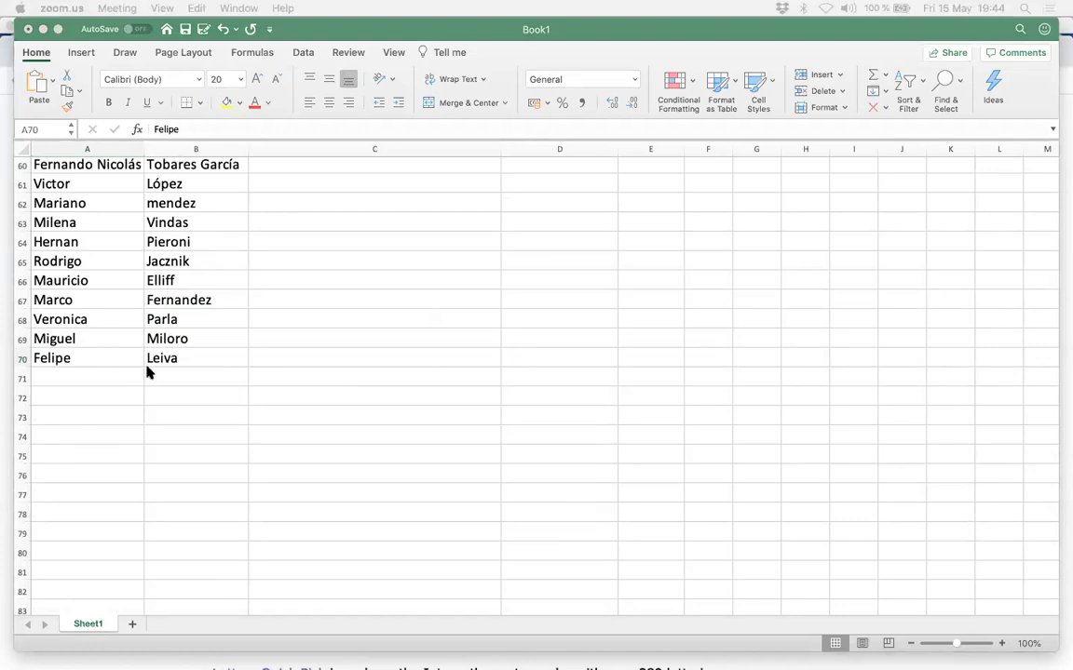
pyautogui.press('super+Tab')
pyautogui.press('Tab')
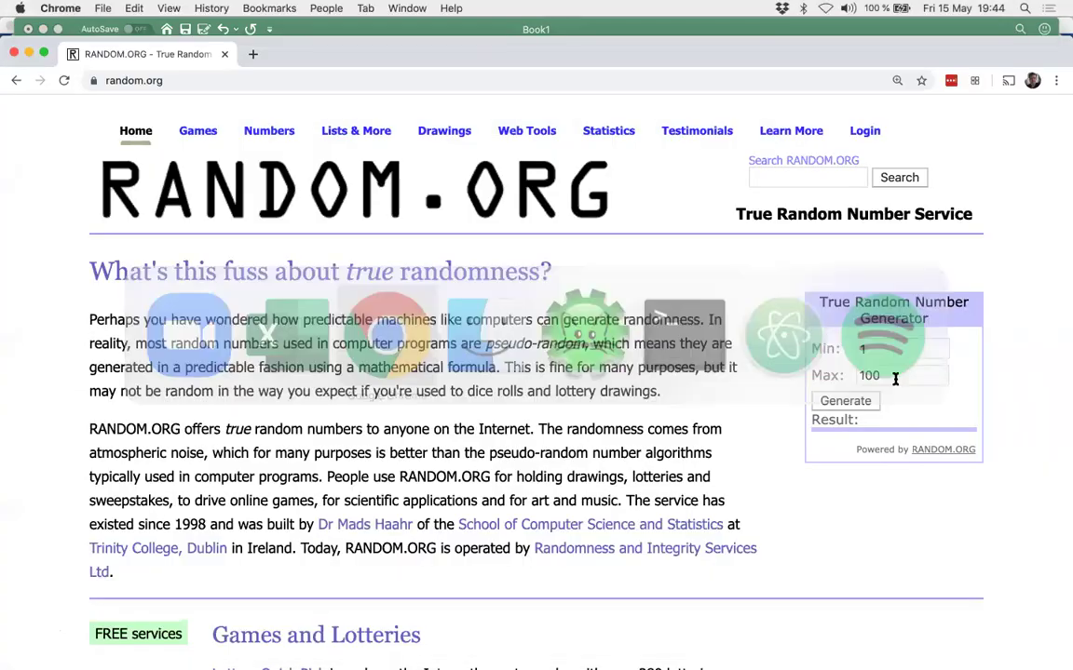
pyautogui.click(895, 376)
pyautogui.press('BackSpace')
pyautogui.press('BackSpace')
pyautogui.press('BackSpace')
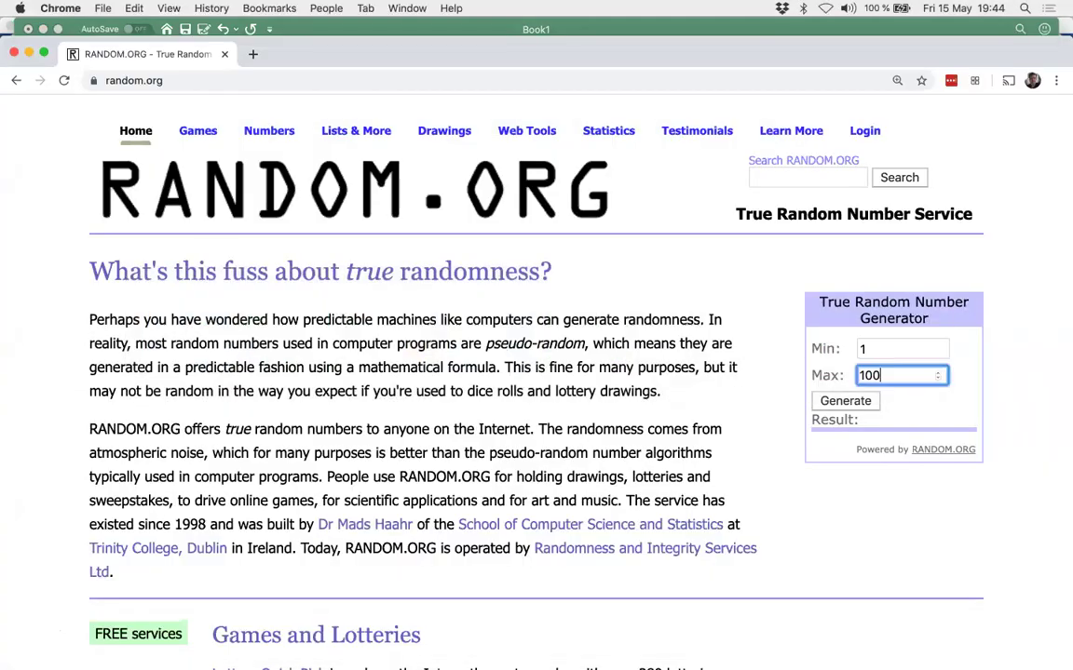
pyautogui.write('70')
# - Switch back to the Excel workbook and delete row 16 from the name list
pyautogui.press('super+Tab')
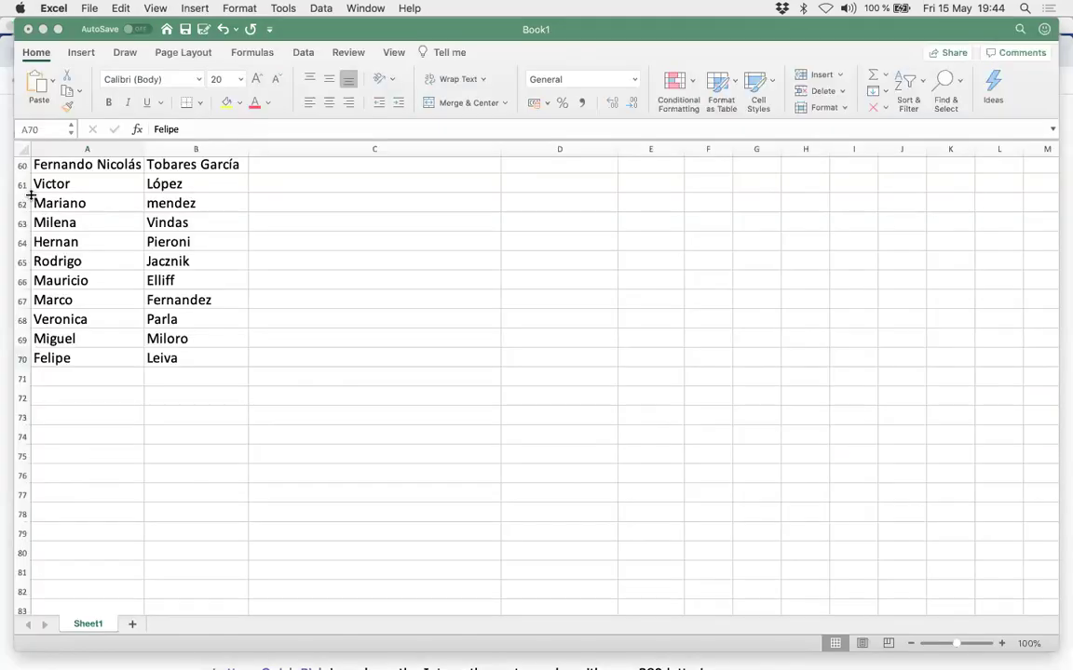
pyautogui.scroll(10, 105, 425)
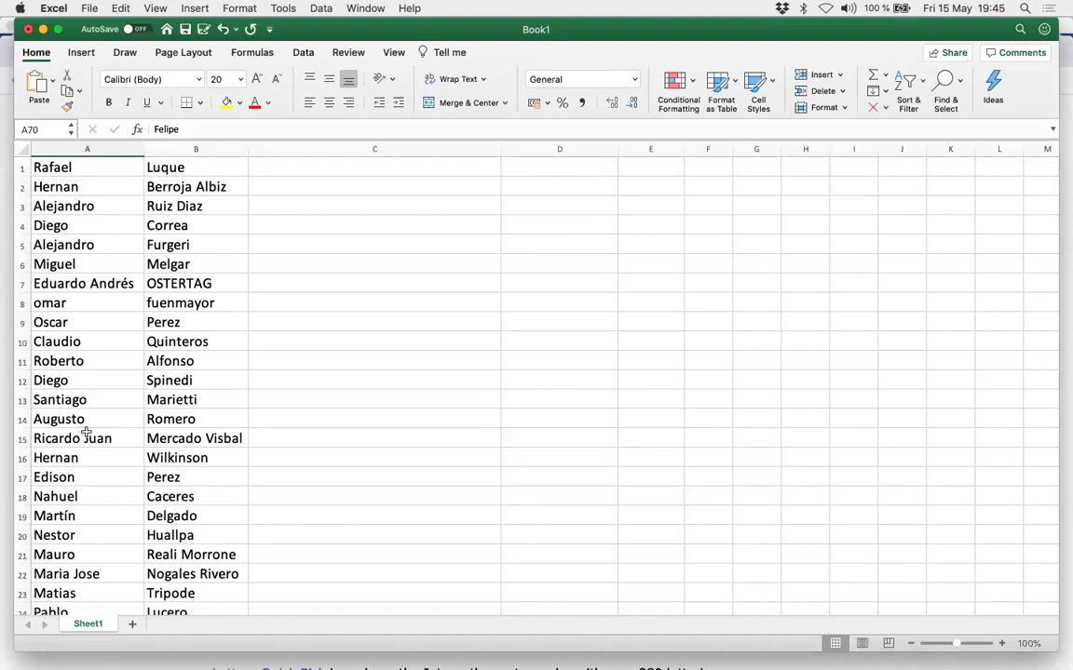
pyautogui.click(22, 460)
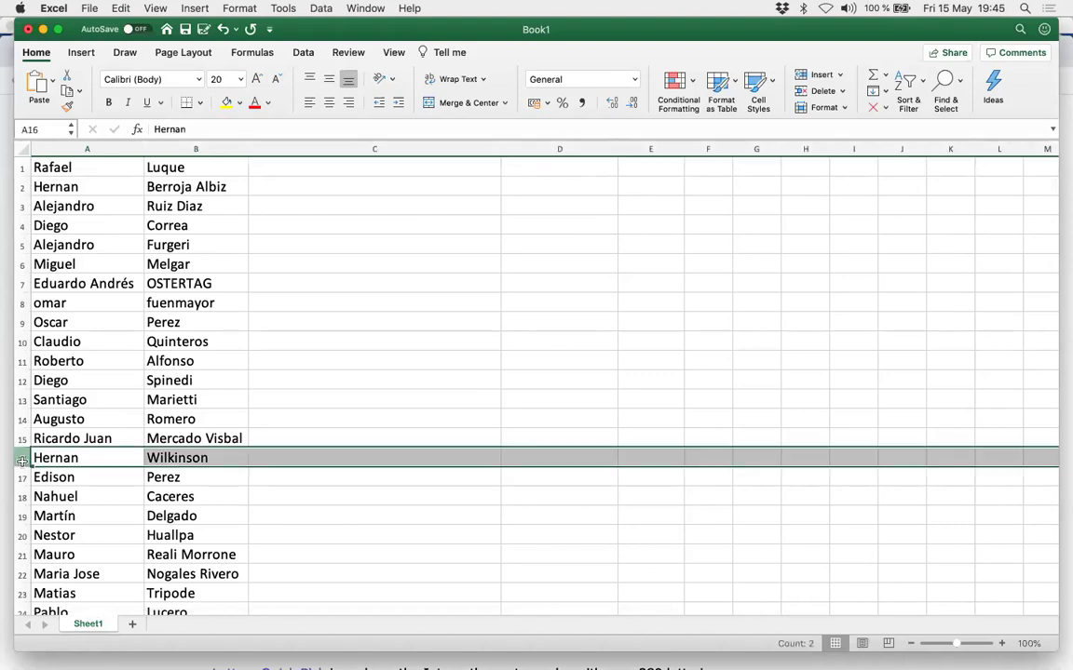
pyautogui.rightClick(21, 460)
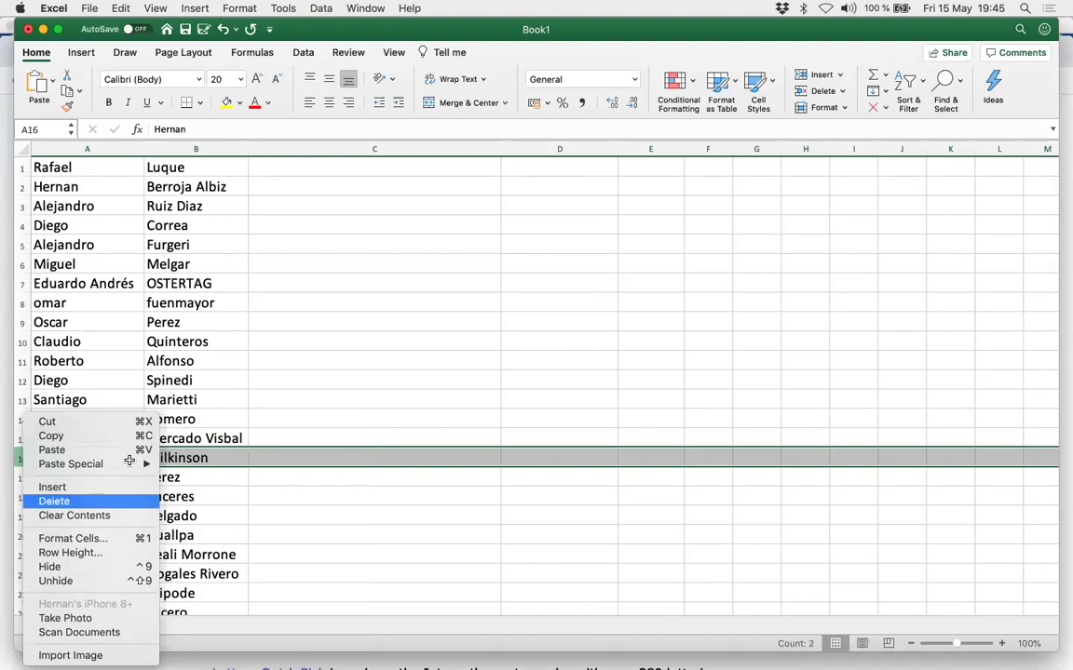
pyautogui.press('Return')
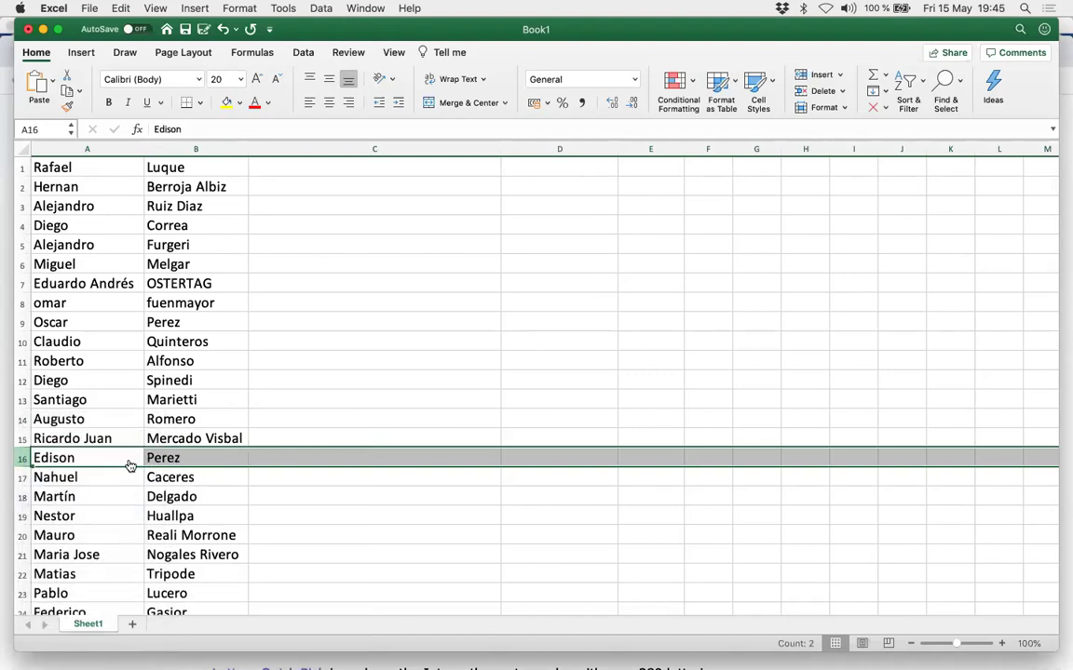
# - Draw a RANDOM.ORG number between 1 and 69, and select the matching entry in row 23 of the Excel name list
pyautogui.press('super+Tab')
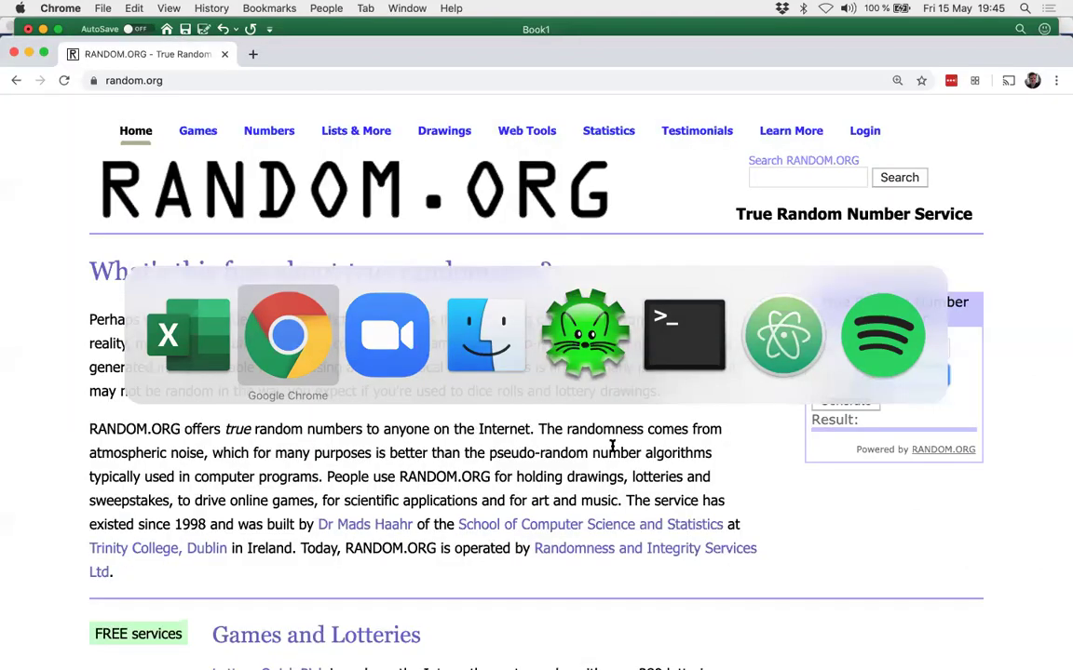
pyautogui.click(825, 402)
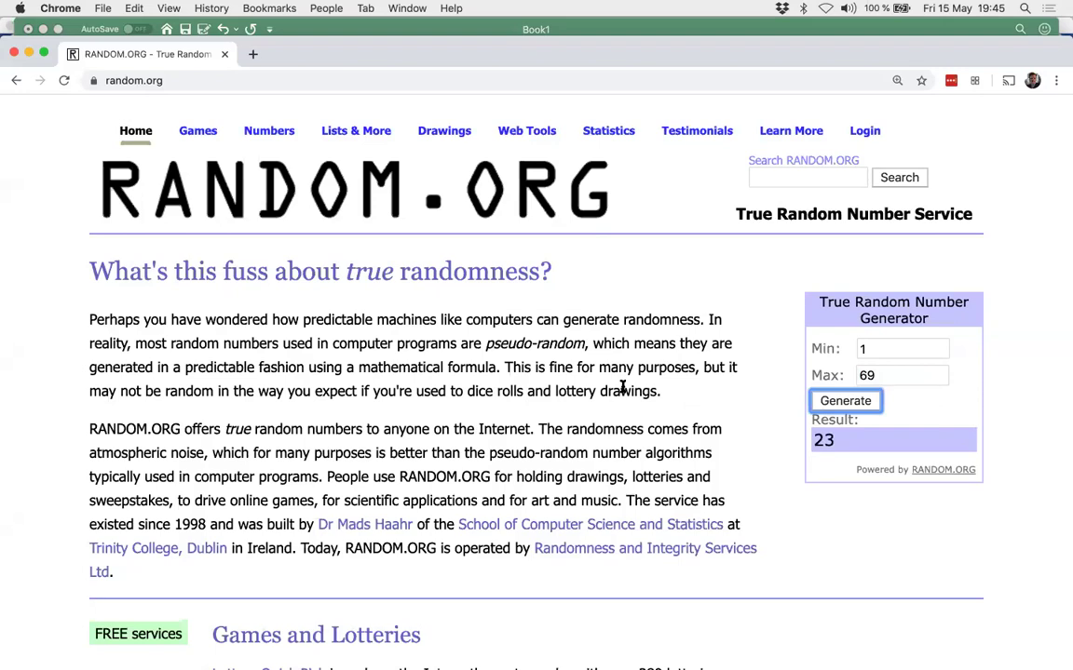
pyautogui.press('super+Tab')
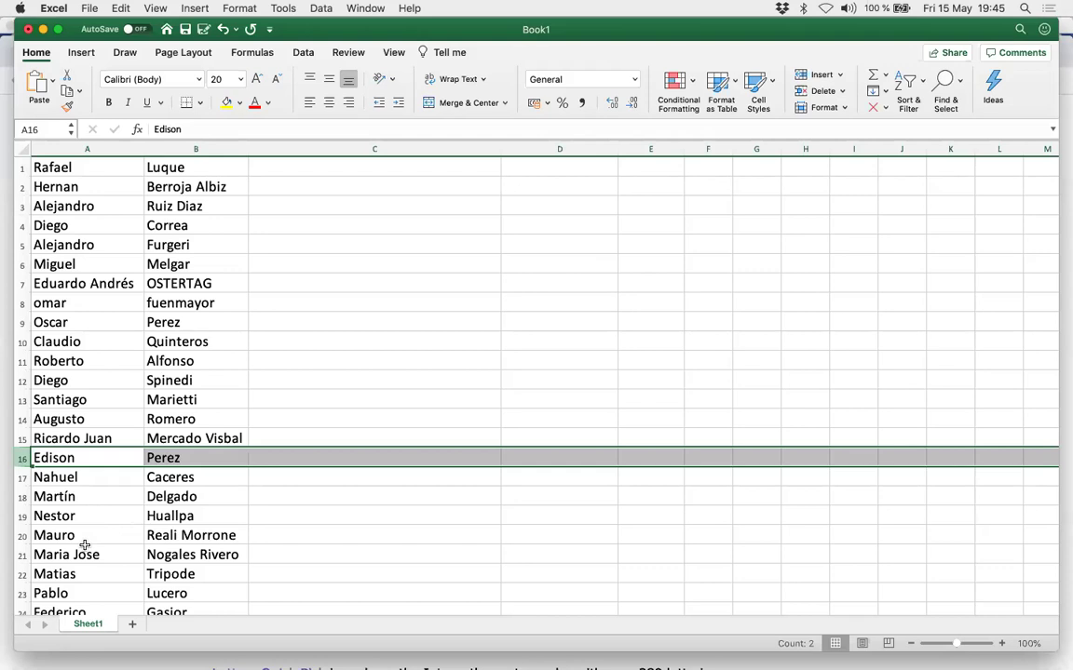
pyautogui.scroll(-2, 83, 546)
pyautogui.click(83, 546)
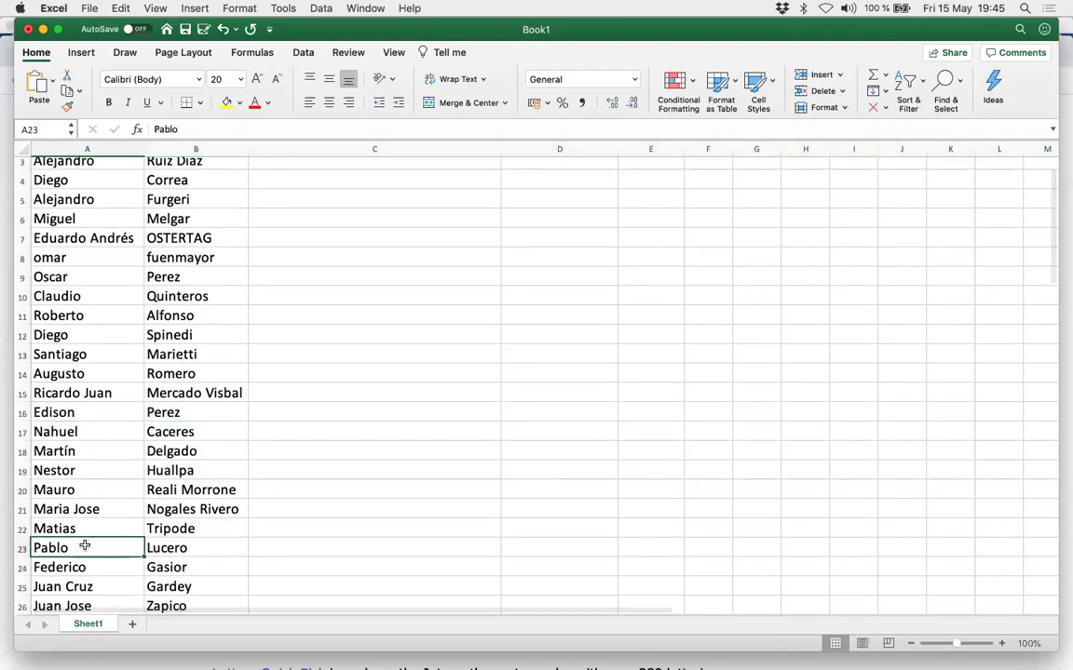
# - Mark the drawn entry in row 23 by entering 100% in cell C23
pyautogui.press('Right')
pyautogui.press('Right')
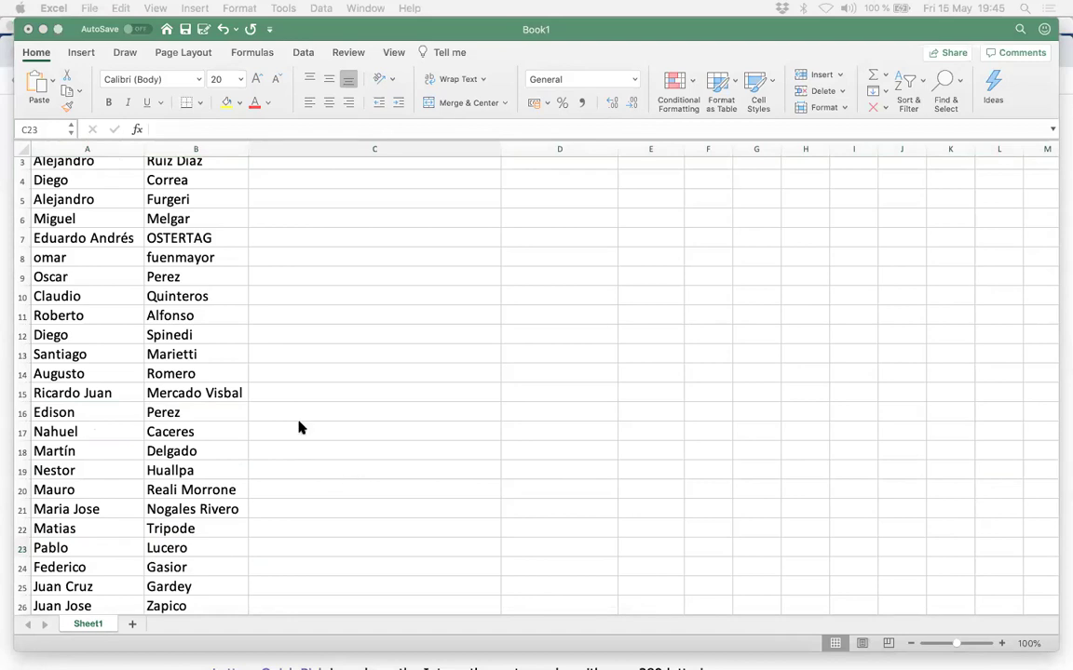
pyautogui.click(284, 556)
pyautogui.write('G')
pyautogui.press('BackSpace')
pyautogui.write('100 %')
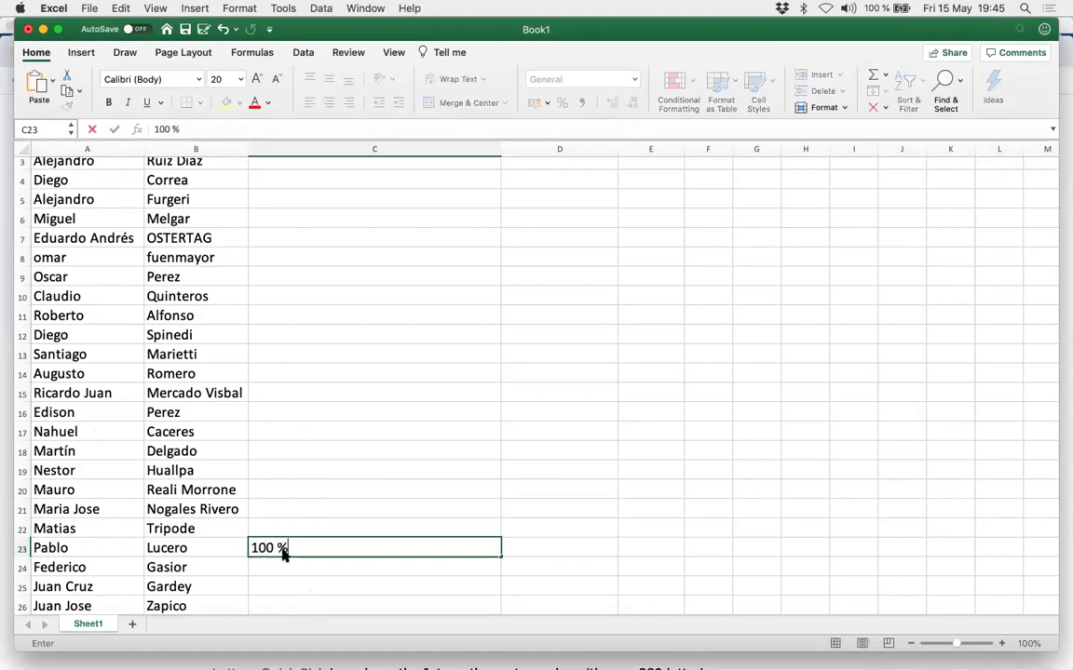
pyautogui.press('Return')
pyautogui.click(284, 553)
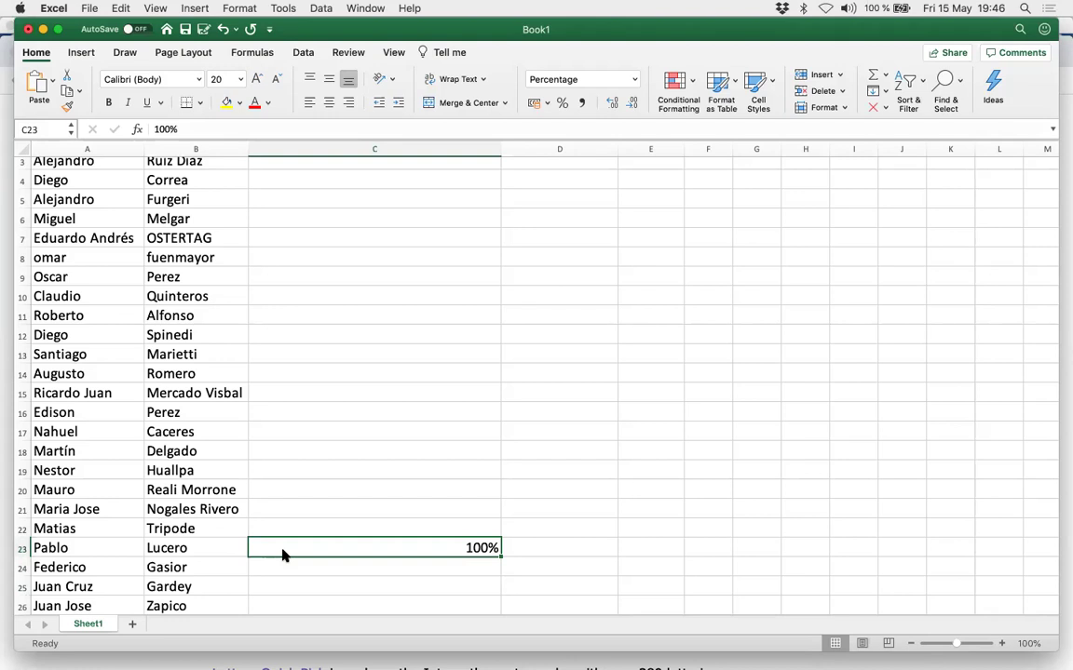
# - Draw another RANDOM.ORG number with the same range, and select the matching entry in row 64 of the Excel name list
pyautogui.press('super+Tab')
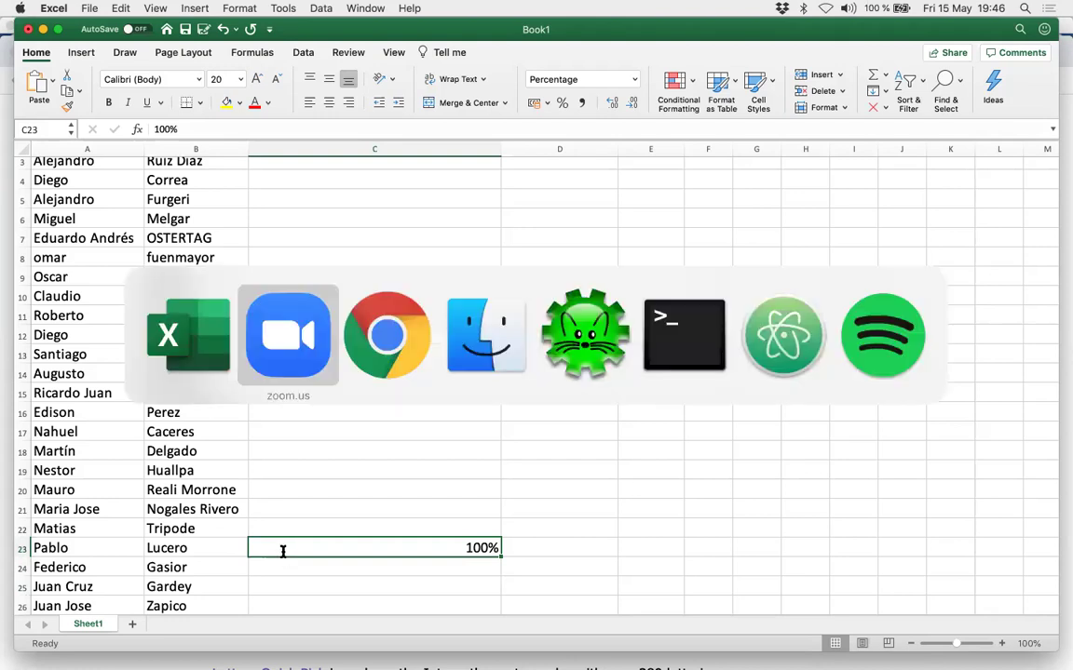
pyautogui.press('super+Tab')
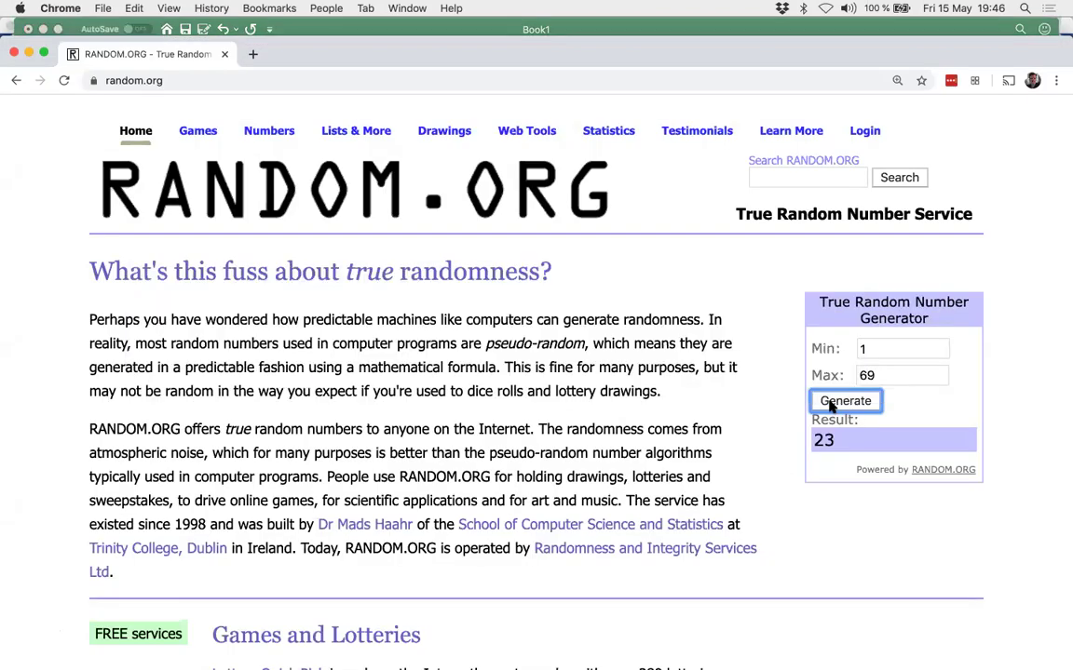
pyautogui.click(831, 403)
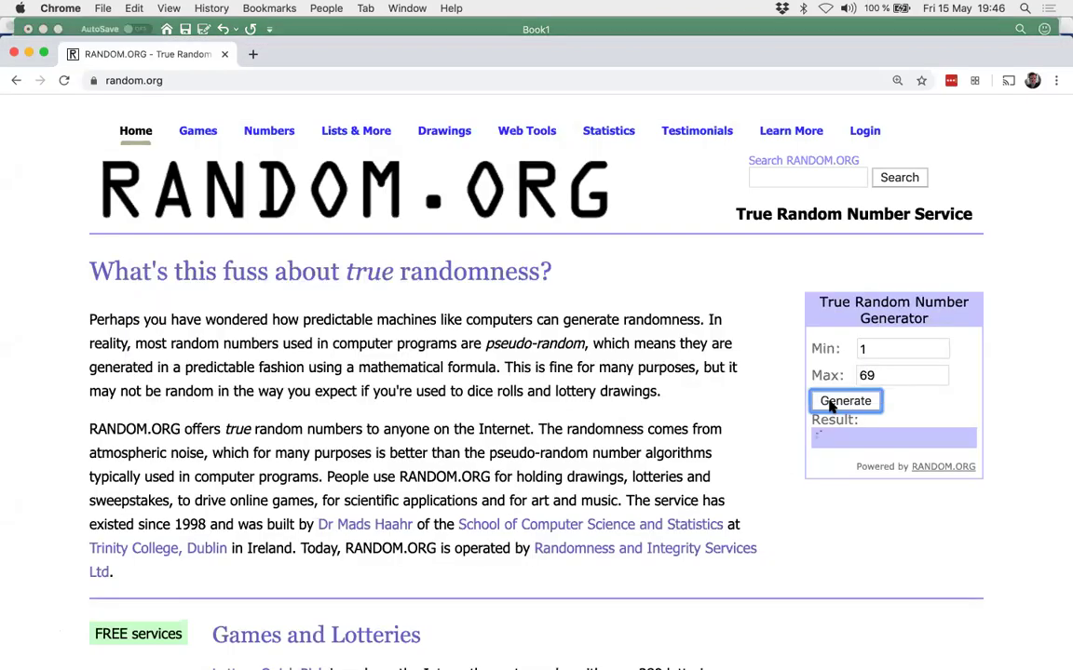
pyautogui.press('super+Tab')
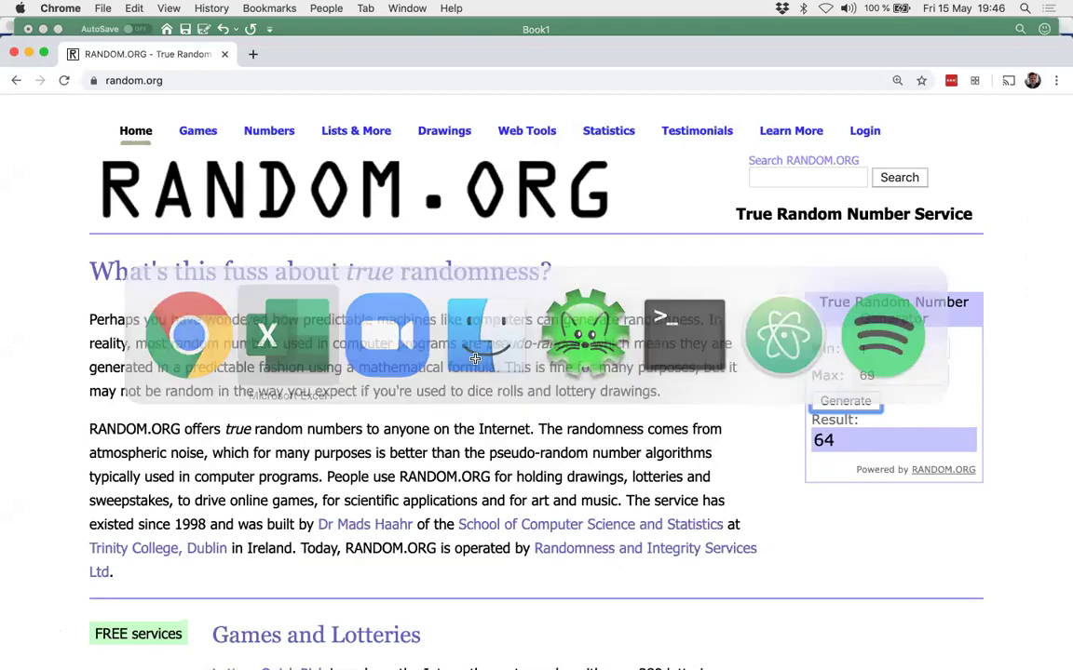
pyautogui.scroll(-10, 476, 358)
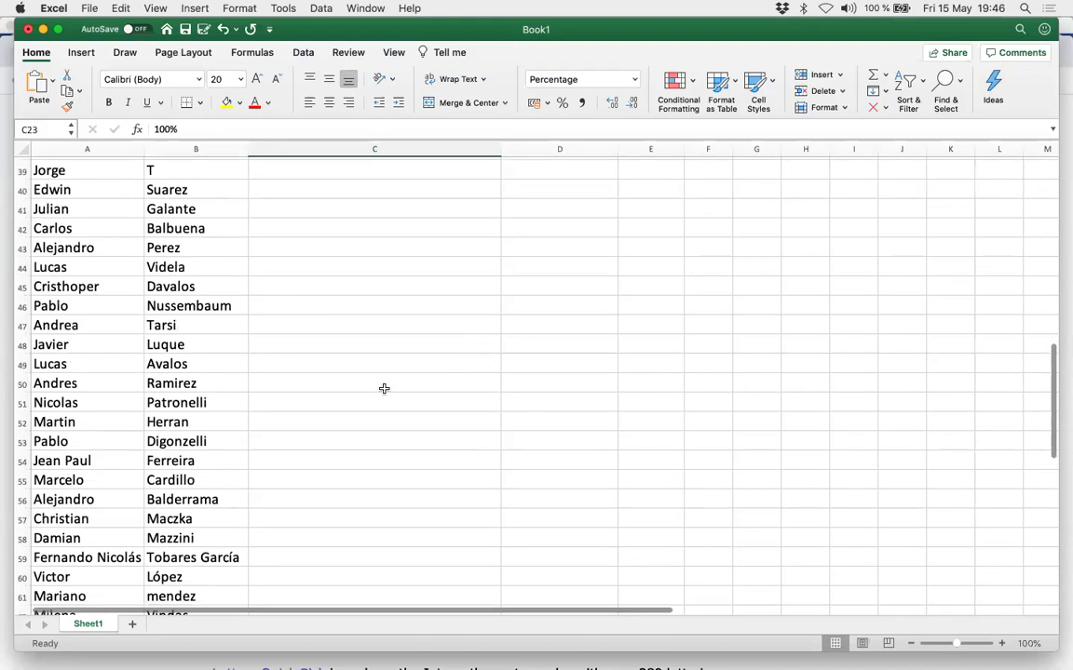
pyautogui.scroll(-4, 383, 388)
pyautogui.click(135, 423)
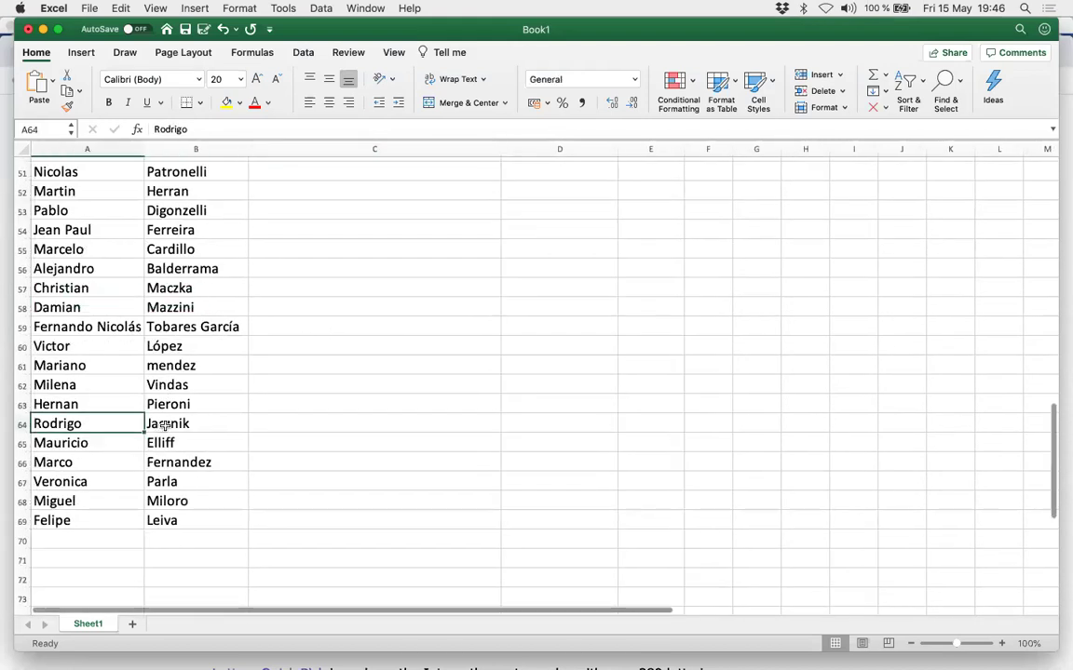
# - Mark the drawn entry in row 64 by entering 100% in cell C64
pyautogui.click(280, 426)
pyautogui.write('100')
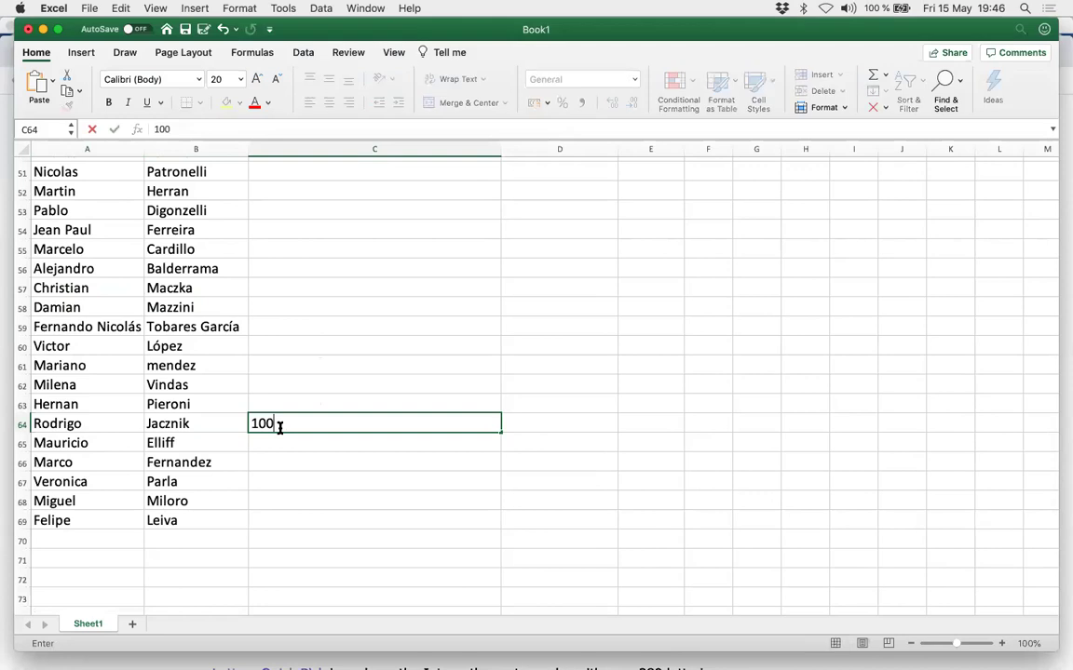
pyautogui.write('%')
pyautogui.press('Return')
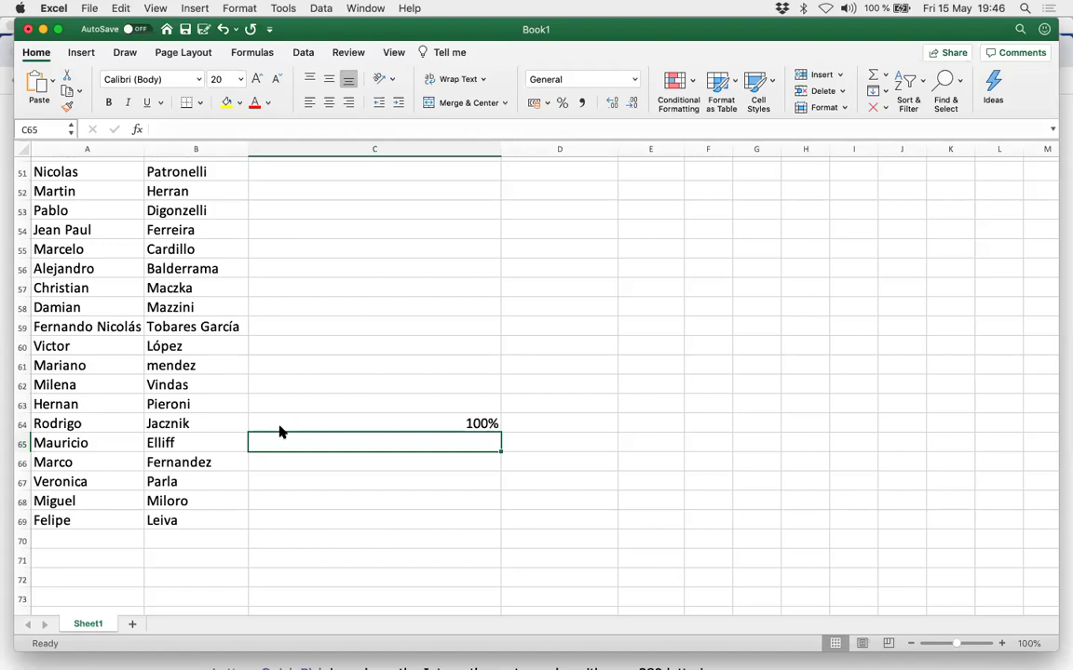
pyautogui.press('Up')
pyautogui.press('Up')
pyautogui.press('Down')
pyautogui.press('Down')
# - Switch back to the RANDOM.ORG number generator in Chrome
pyautogui.press('cmd+Tab')
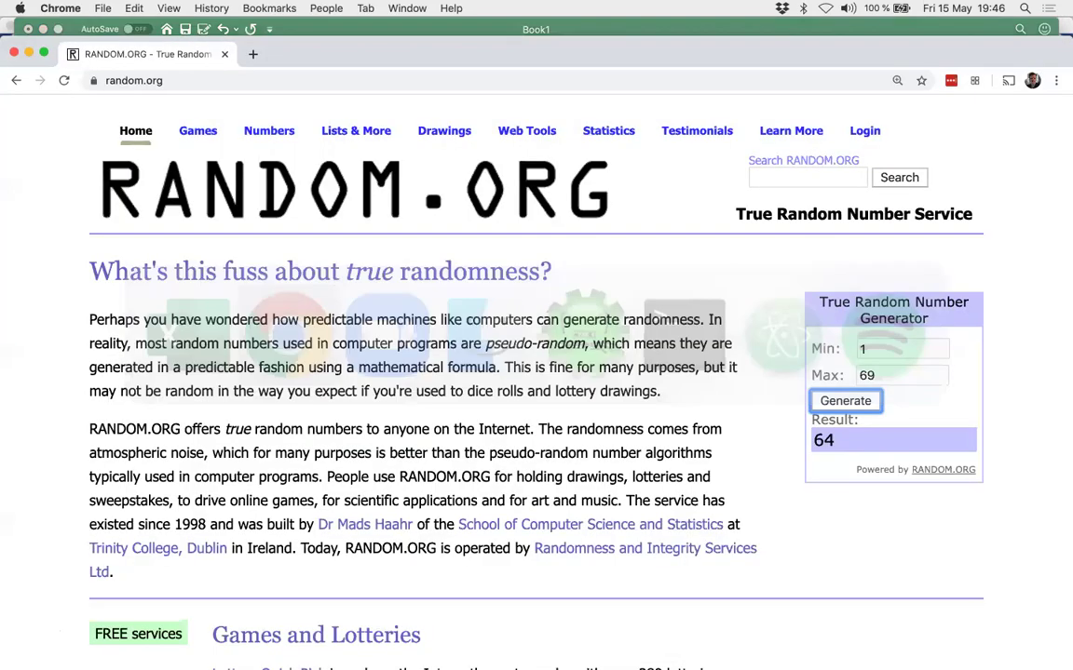
pyautogui.hotkey('shift', 'Tab')
pyautogui.press('Tab')
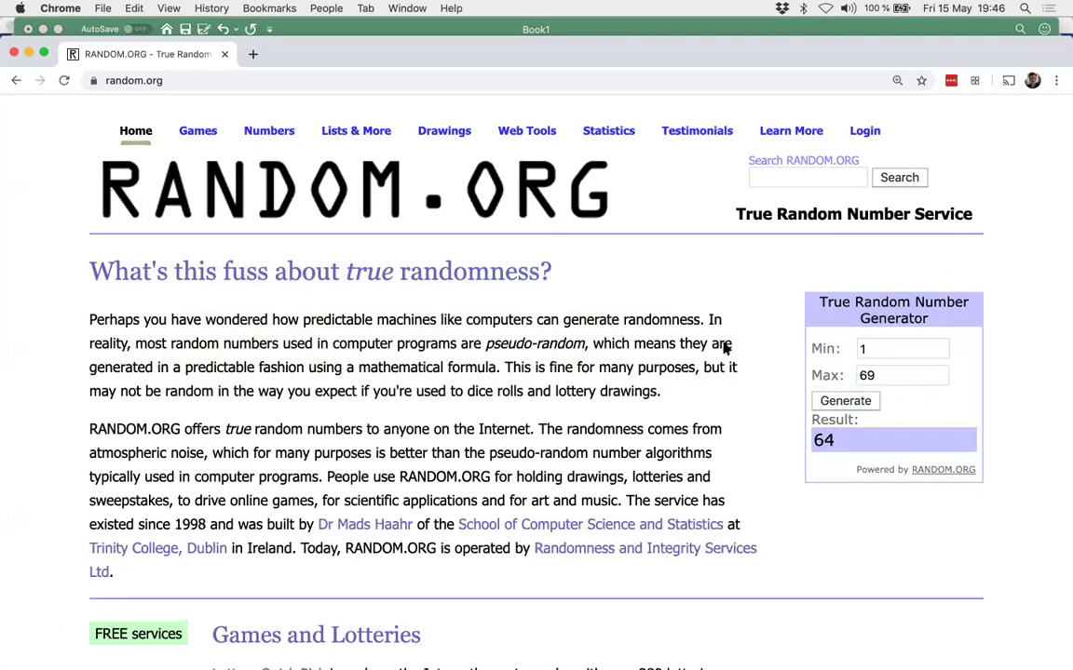
# - Draw another RANDOM.ORG number between 1 and 69, and select the matching entry in row 4 of the Excel name list
pyautogui.click(845, 405)
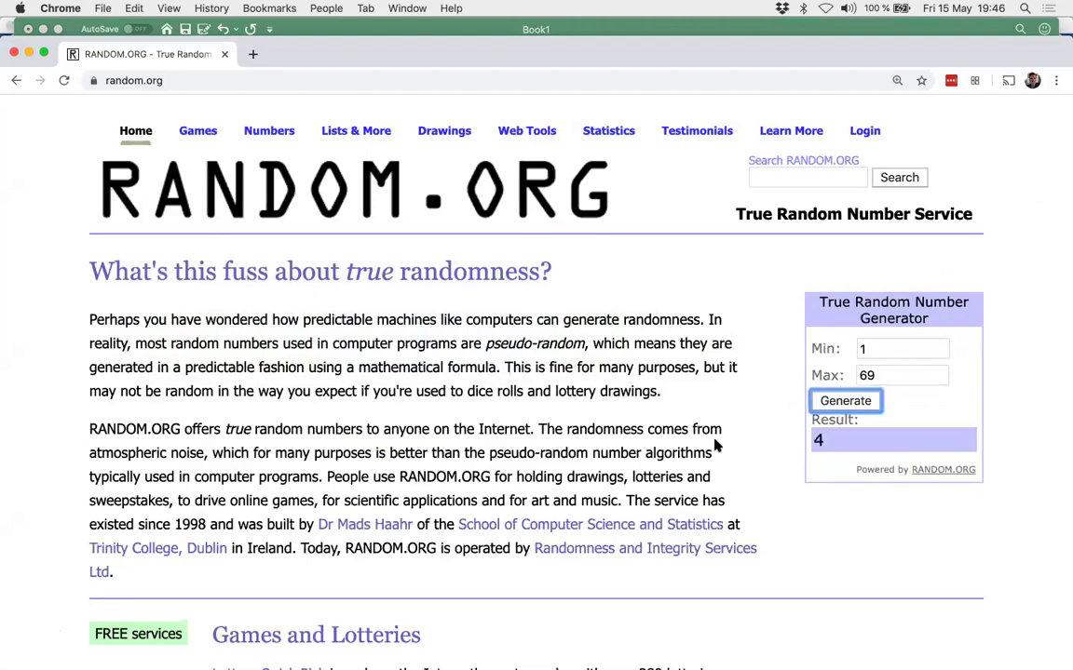
pyautogui.press('super+Tab')
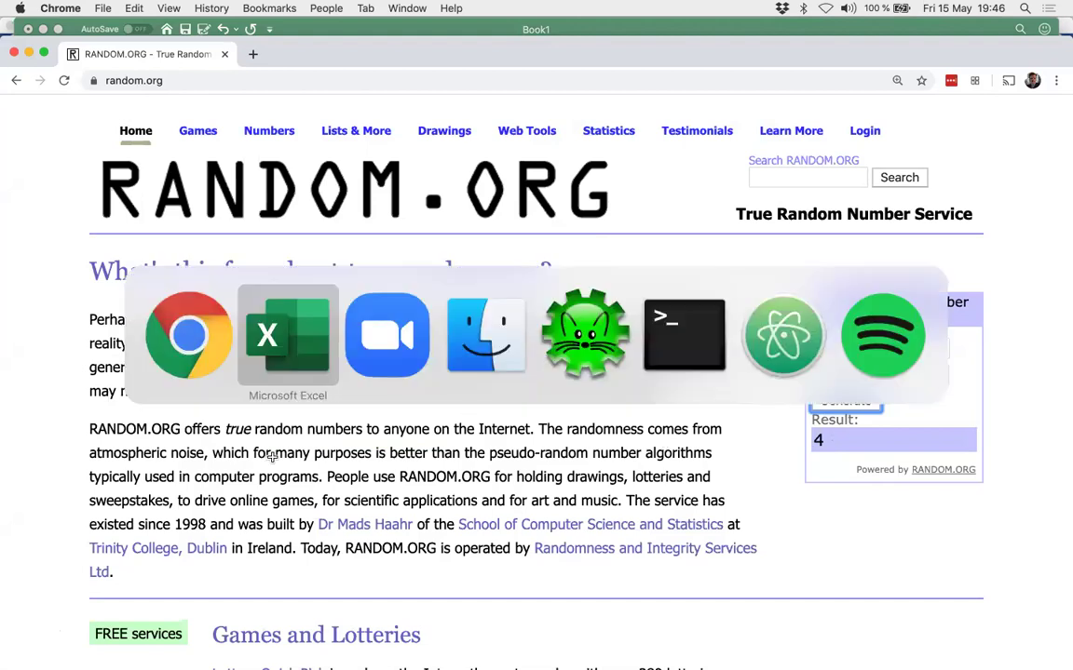
pyautogui.scroll(17, 90, 236)
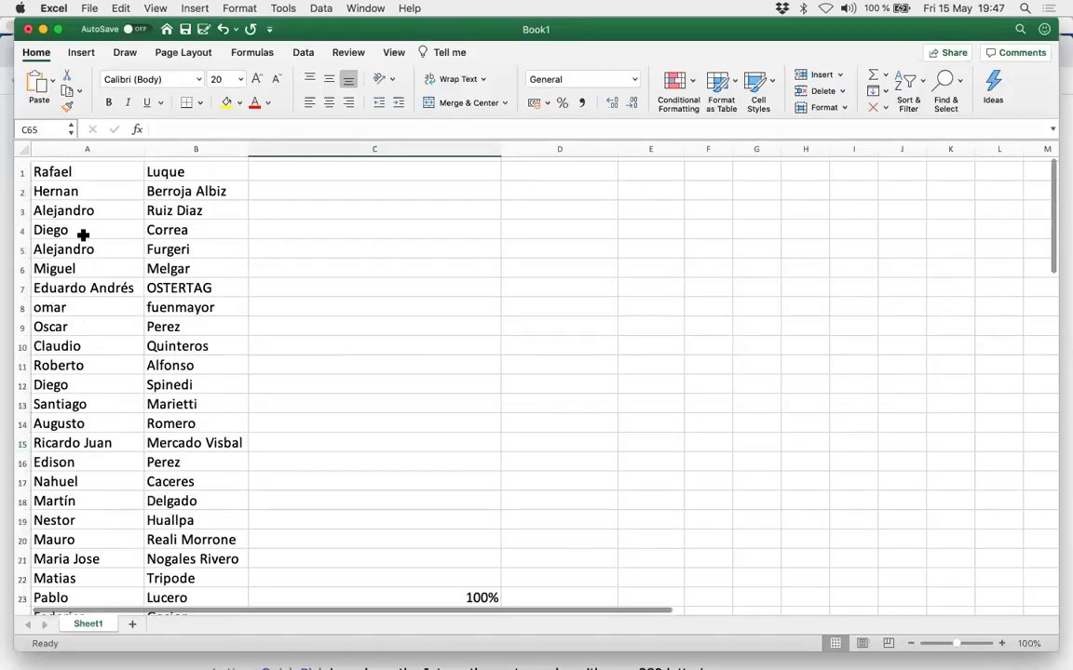
pyautogui.click(102, 225)
pyautogui.click(160, 227)
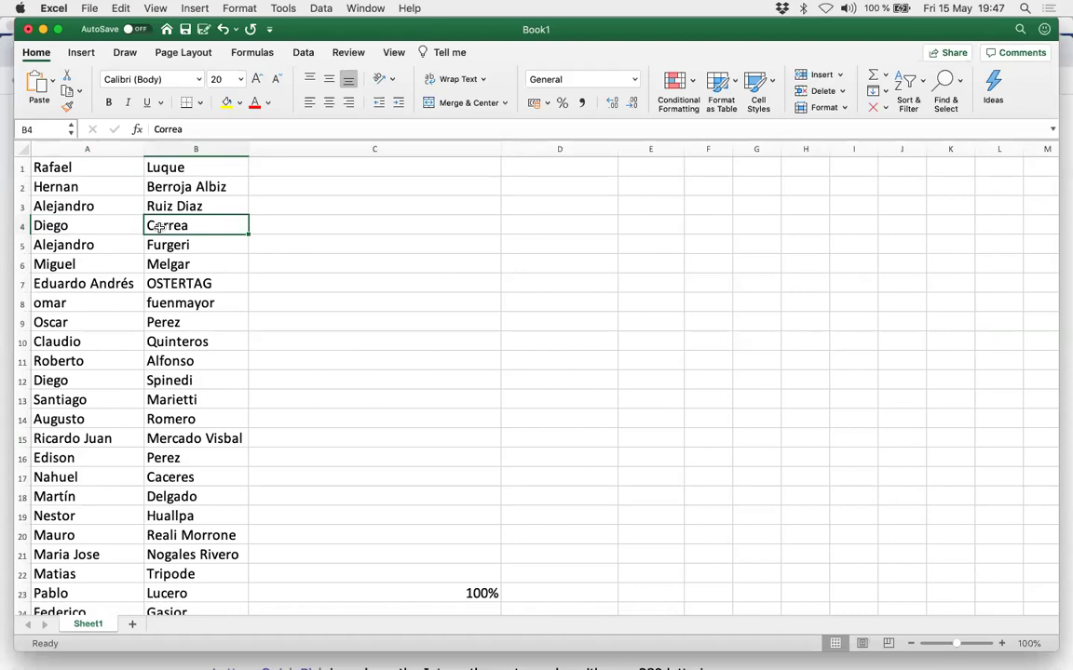
pyautogui.hotkey('shift', 'Left')
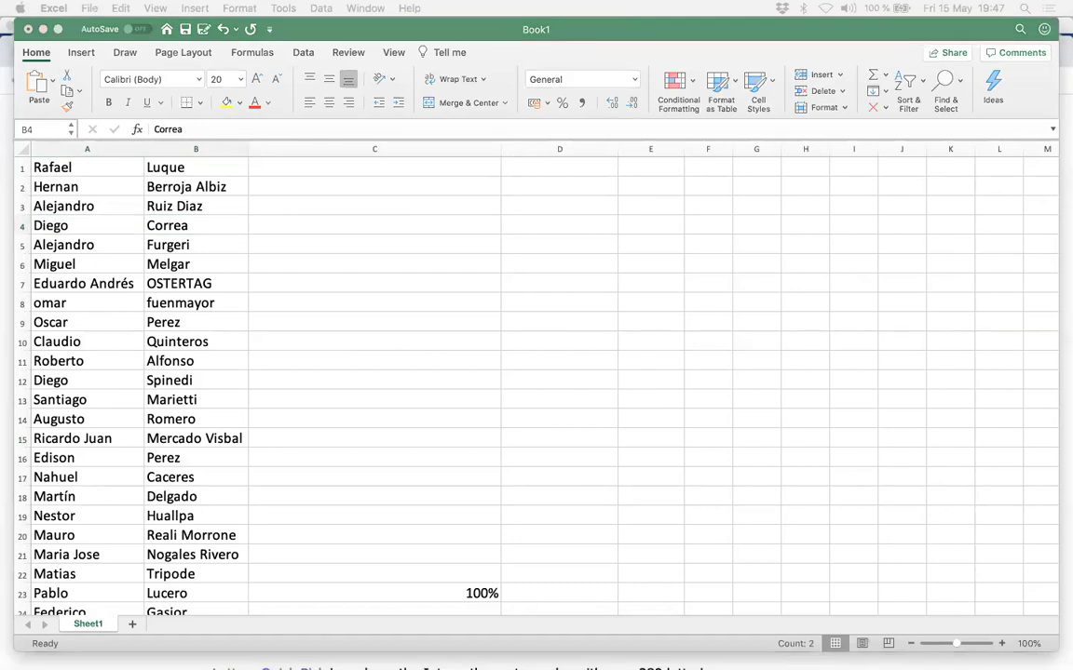
# - Mark the drawn entry in row 4 by entering x in cell C4
pyautogui.press('super+Tab')
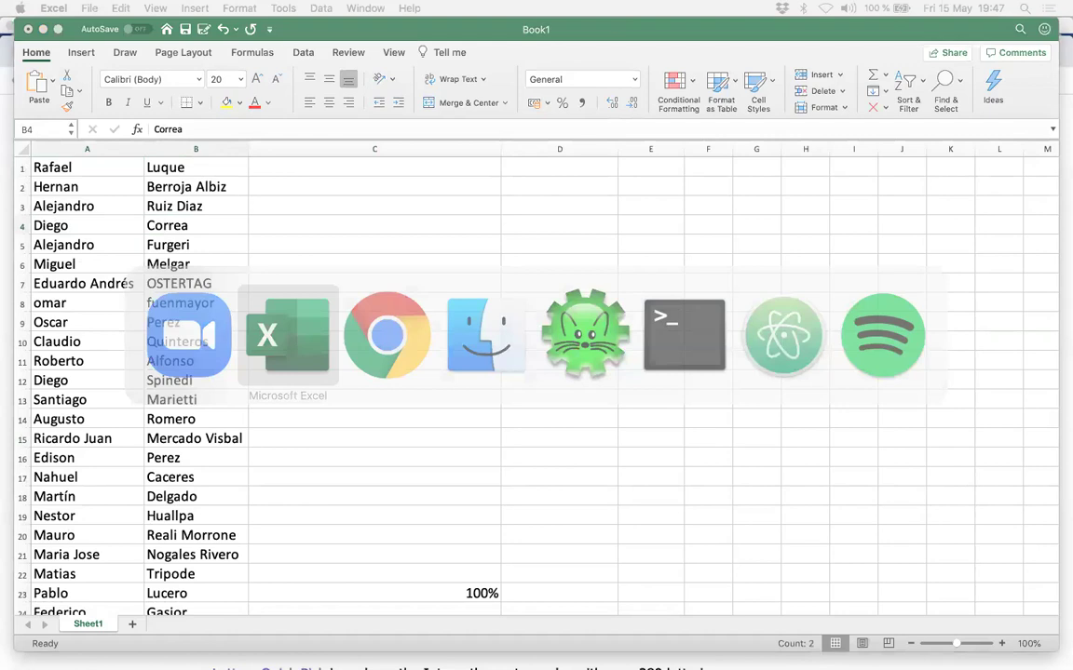
pyautogui.click(276, 228)
pyautogui.write('x')
pyautogui.press('Return')
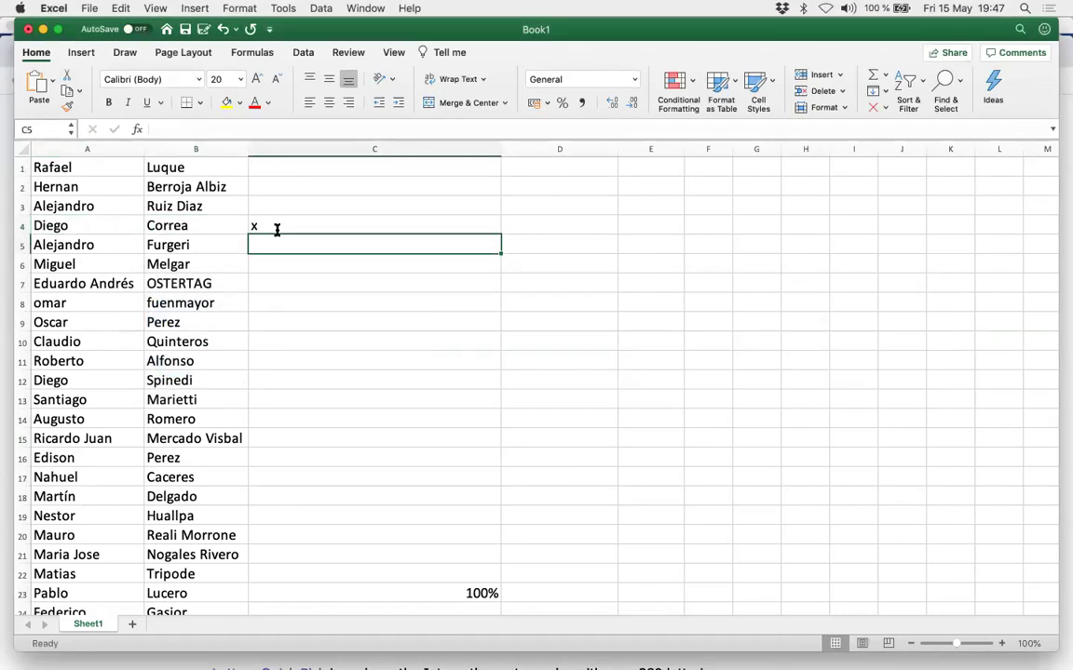
# - Draw another RANDOM.ORG number in Chrome, and select the first and last name of the matching entry in row 19 in Excel
pyautogui.press('super+Tab')
pyautogui.press('super+Tab')
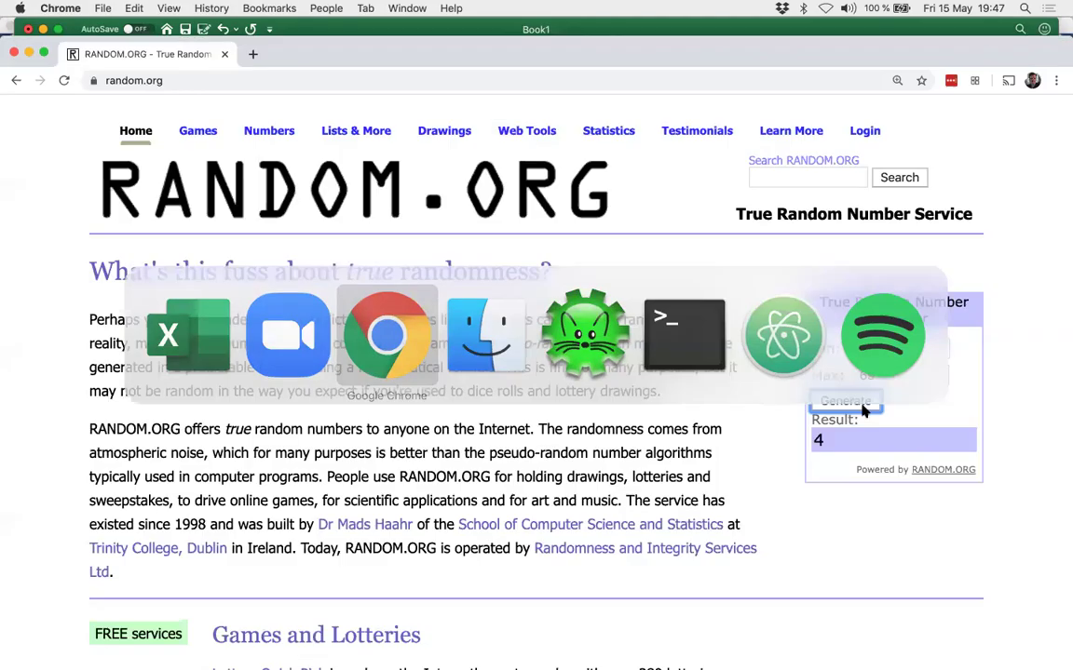
pyautogui.press('super+Tab')
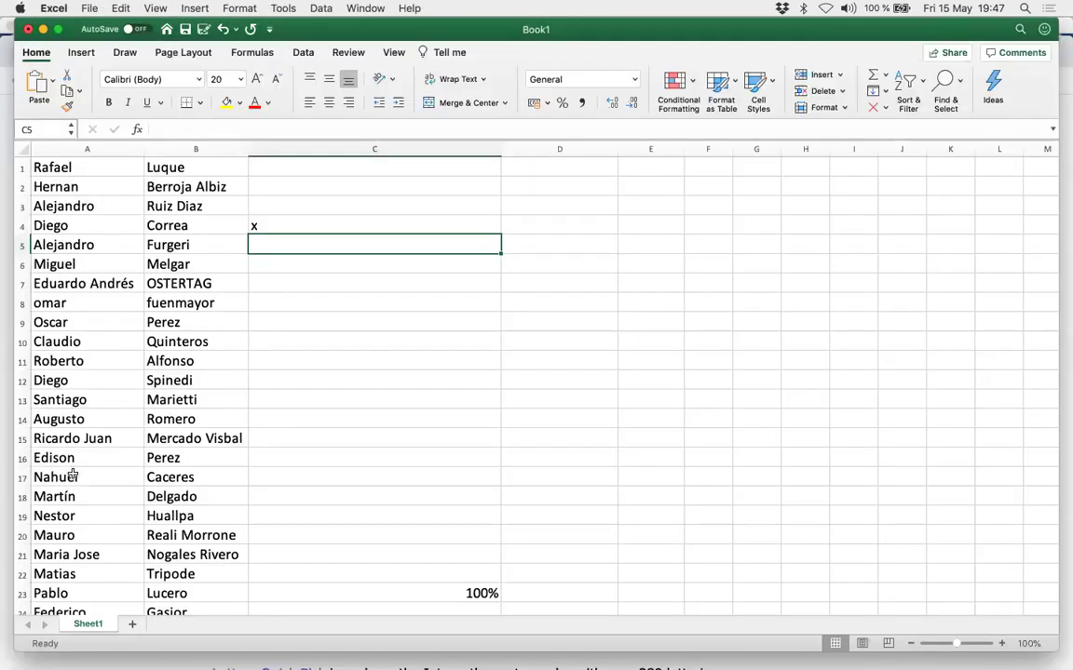
pyautogui.scroll(-2, 73, 477)
pyautogui.click(46, 477)
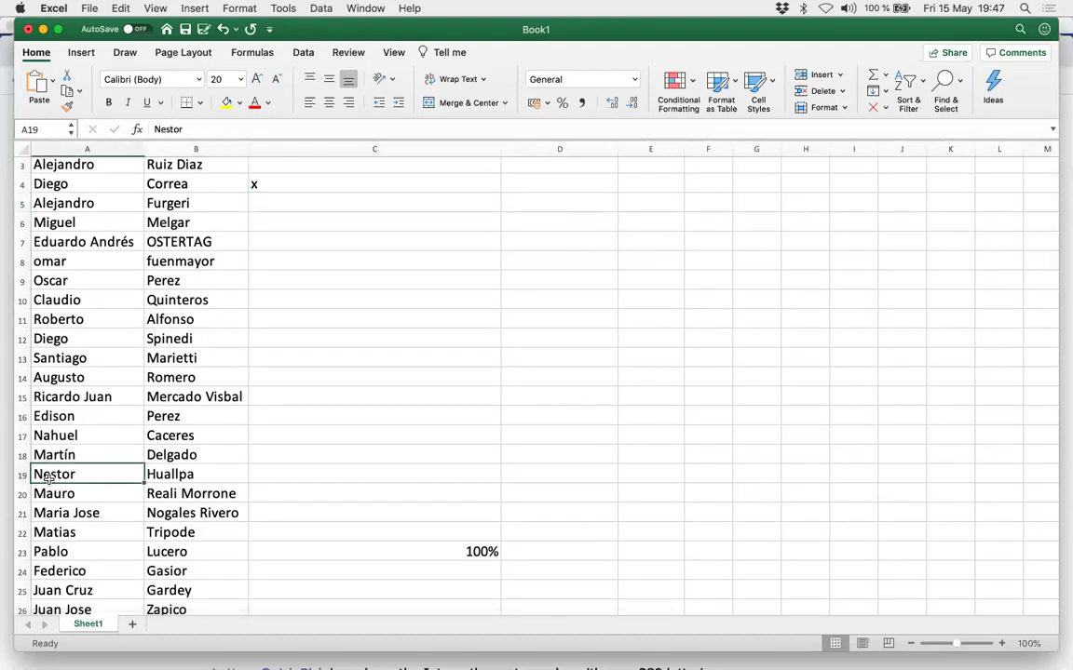
pyautogui.hotkey('shift', 'Right')
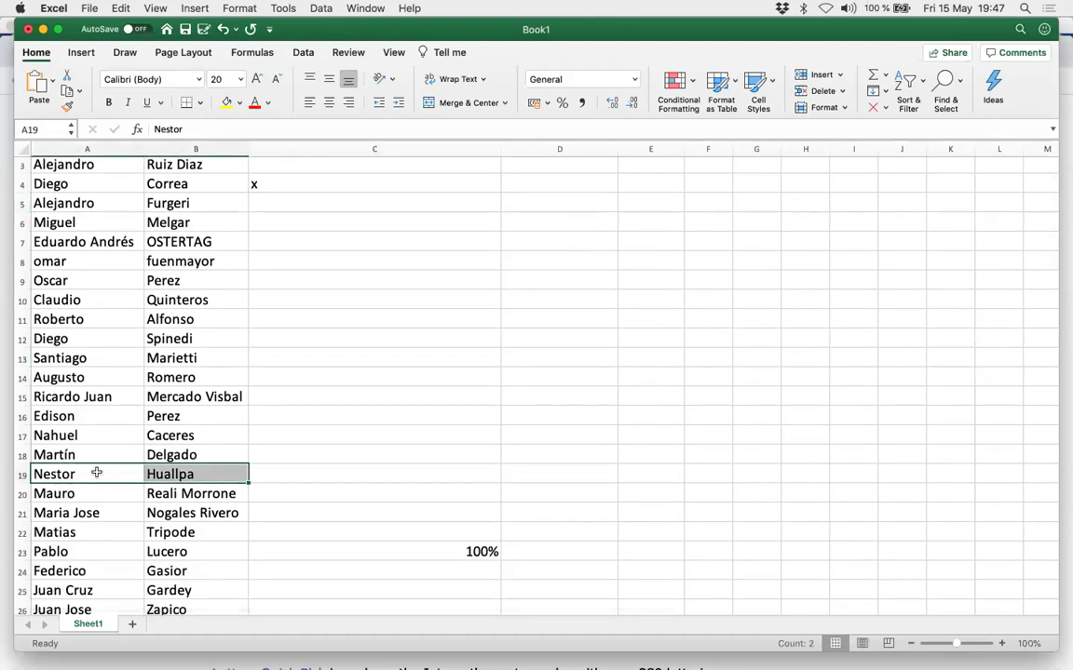
# - Mark the drawn entry in row 19 by entering x in cell C19
pyautogui.click(280, 474)
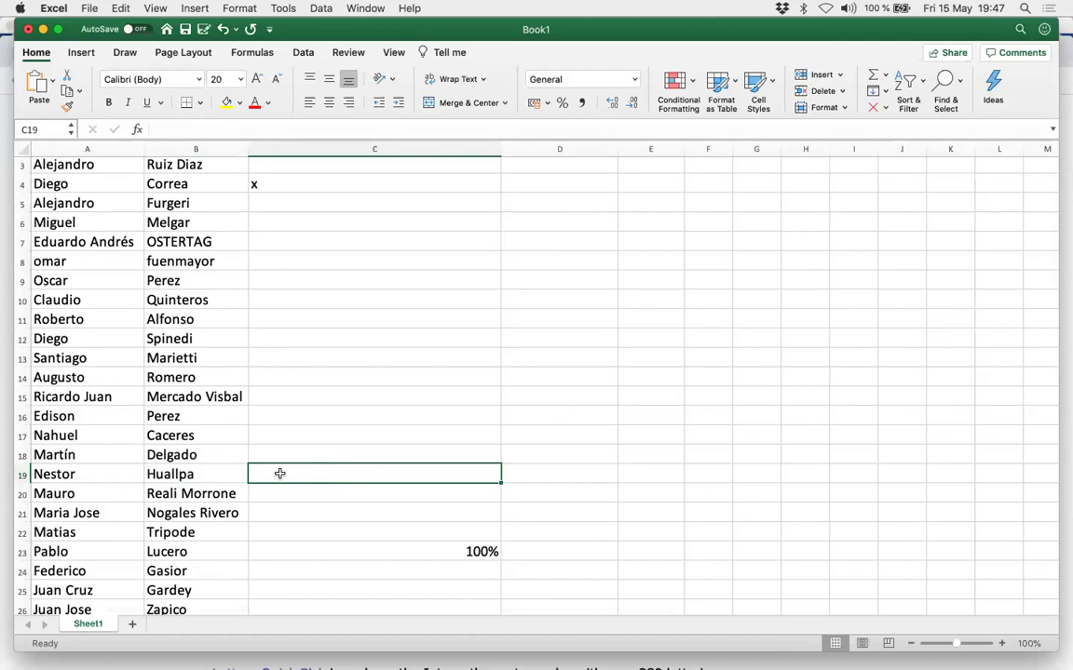
pyautogui.write('x')
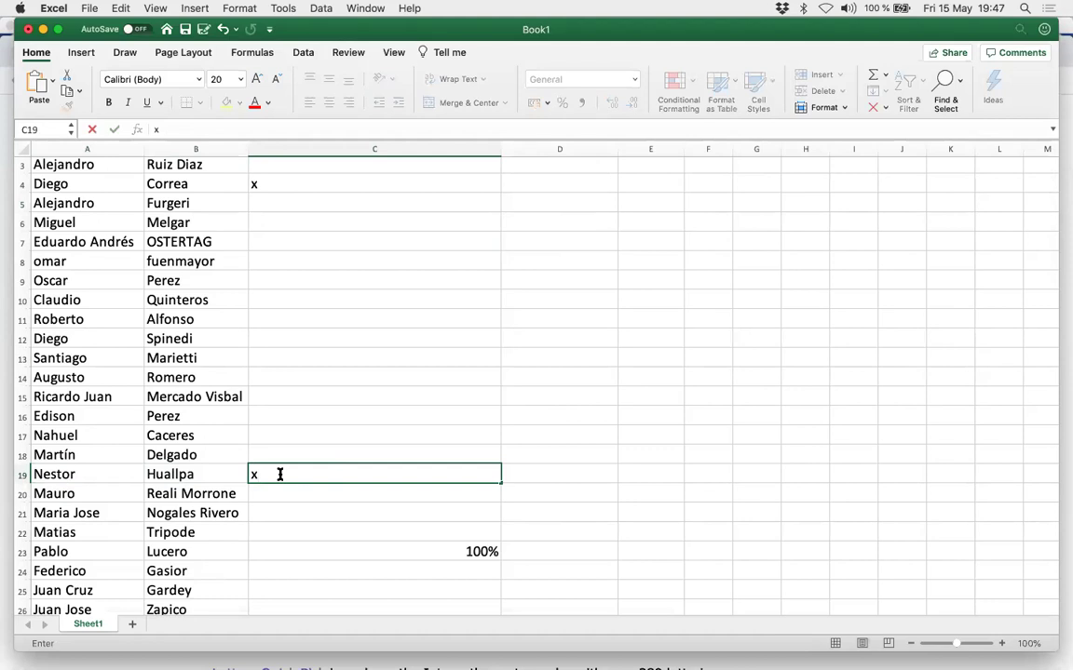
pyautogui.press('Return')
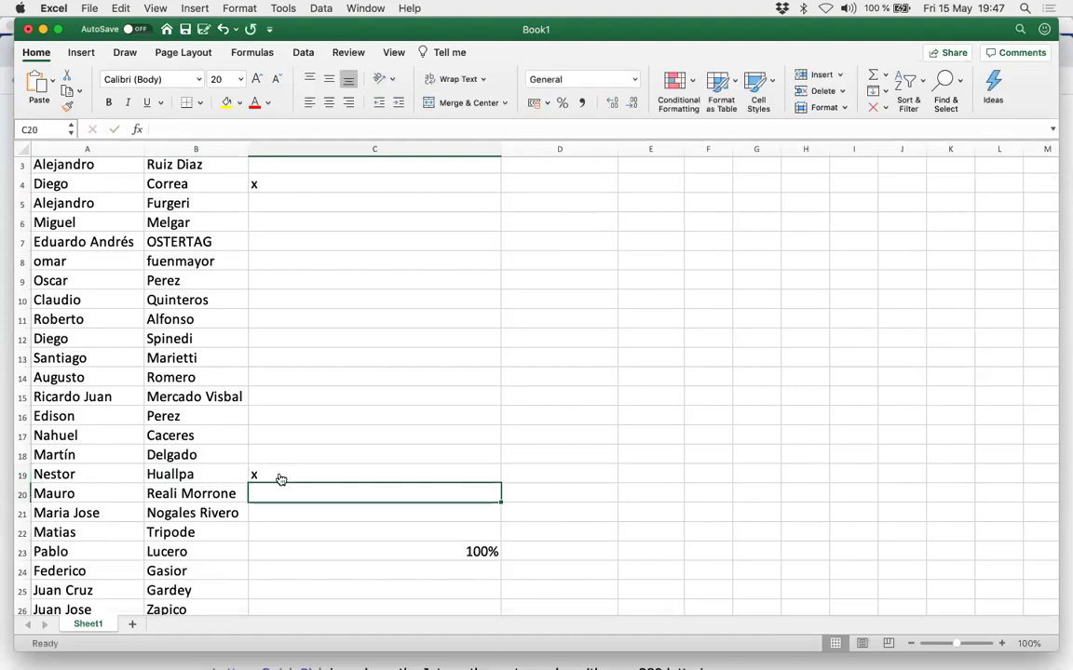
# - Draw another number on RANDOM.ORG, and mark the matching row 22 in Excel by entering x in cell C22
pyautogui.press('super+Tab')
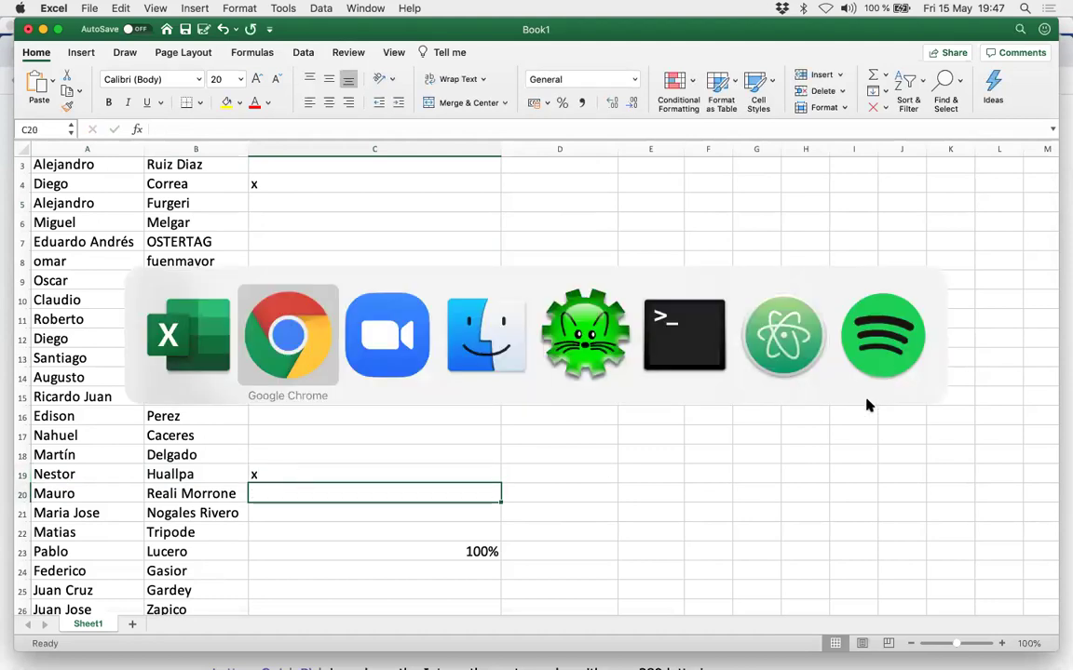
pyautogui.press('super+Tab')
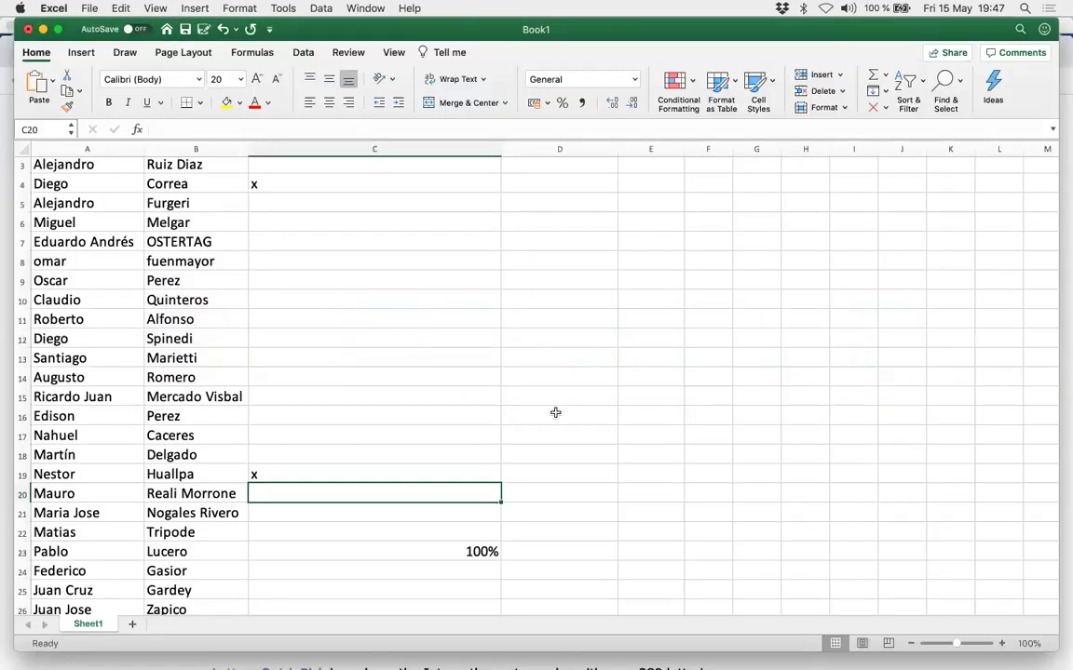
pyautogui.click(284, 536)
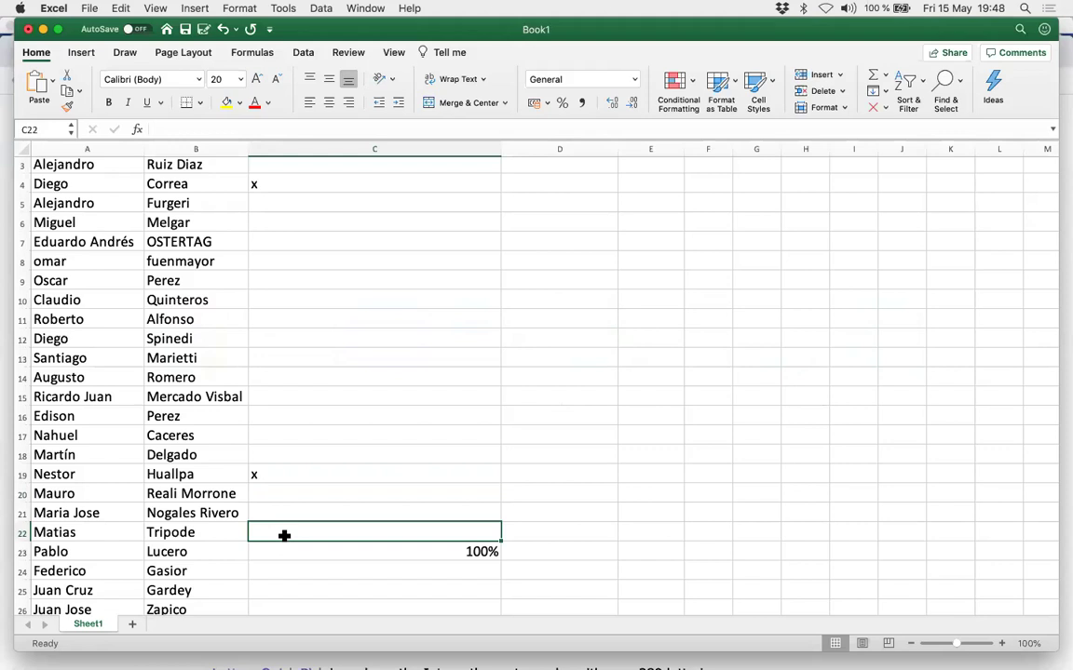
pyautogui.write('x')
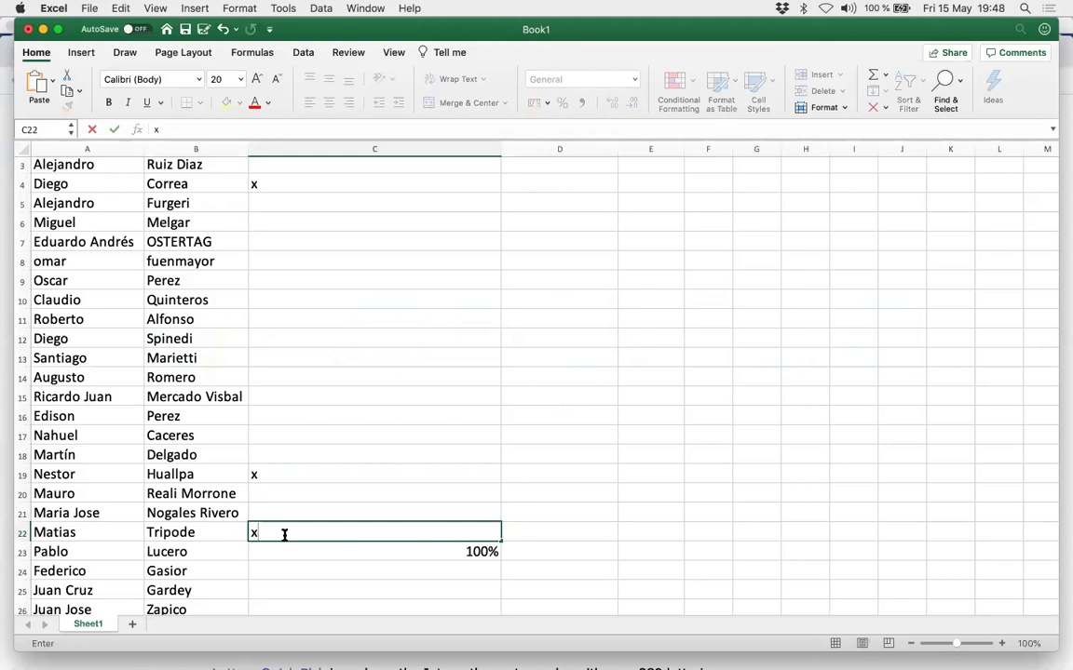
pyautogui.press('BackSpace')
pyautogui.write('x')
pyautogui.press('Return')
# - Draw another number on RANDOM.ORG, and mark the matching row 28 in Excel by entering x in cell C28
pyautogui.press('super+Tab')
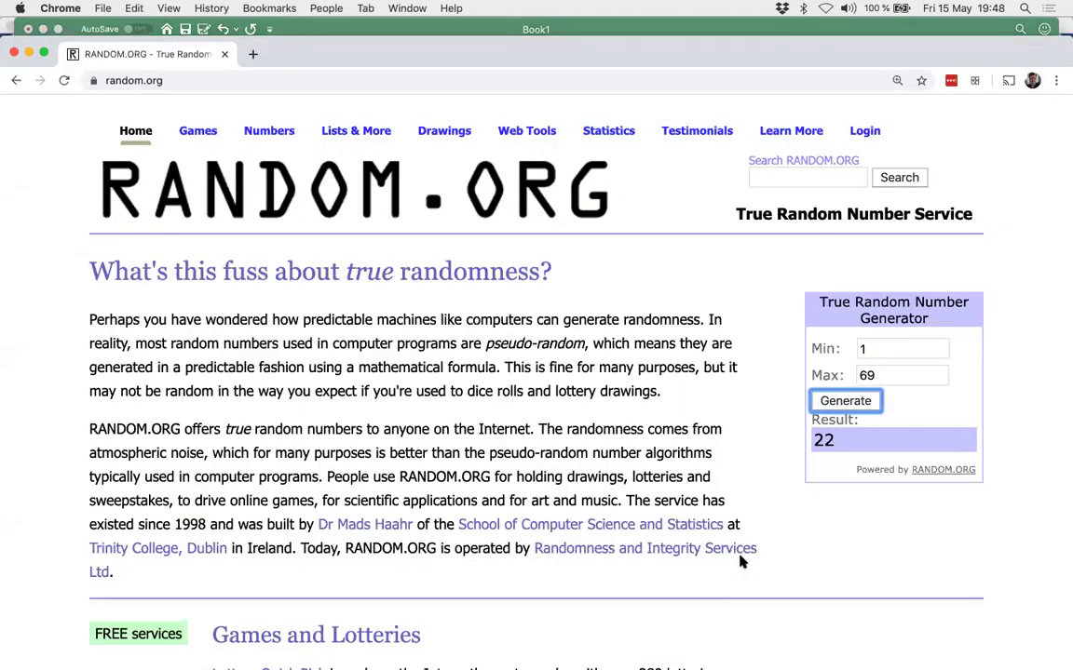
pyautogui.click(842, 402)
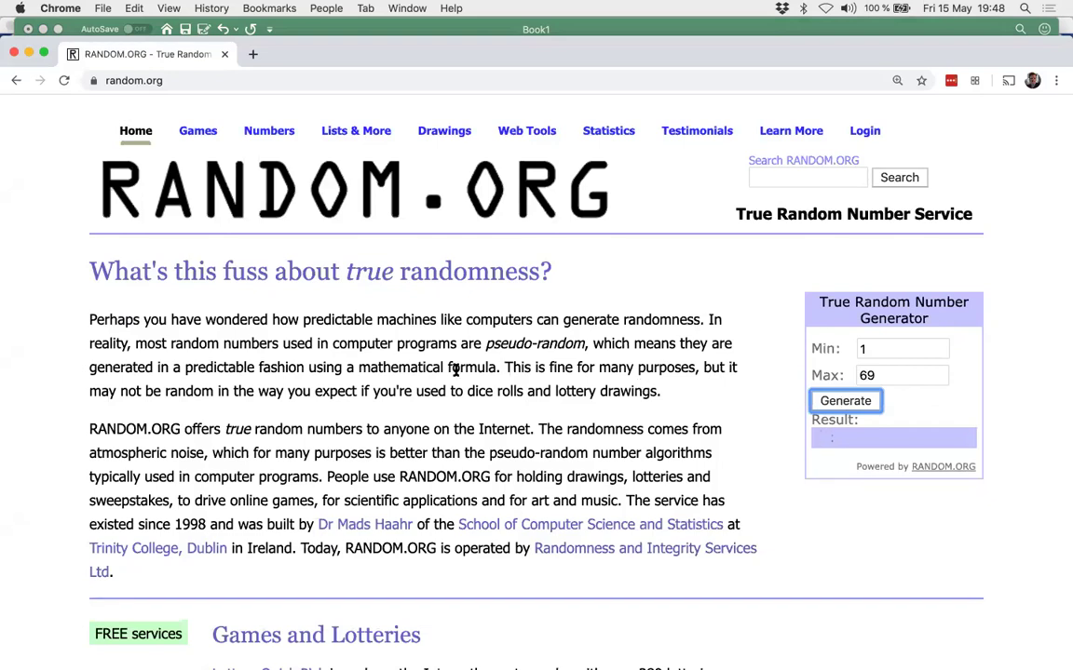
pyautogui.press('super+Tab')
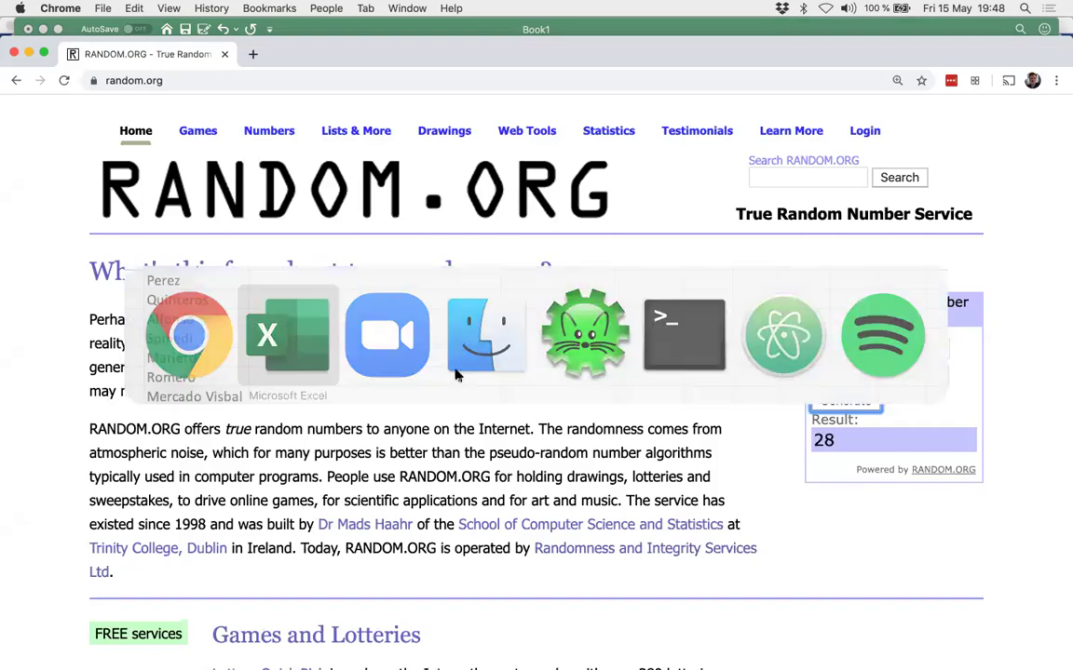
pyautogui.scroll(-5, 298, 475)
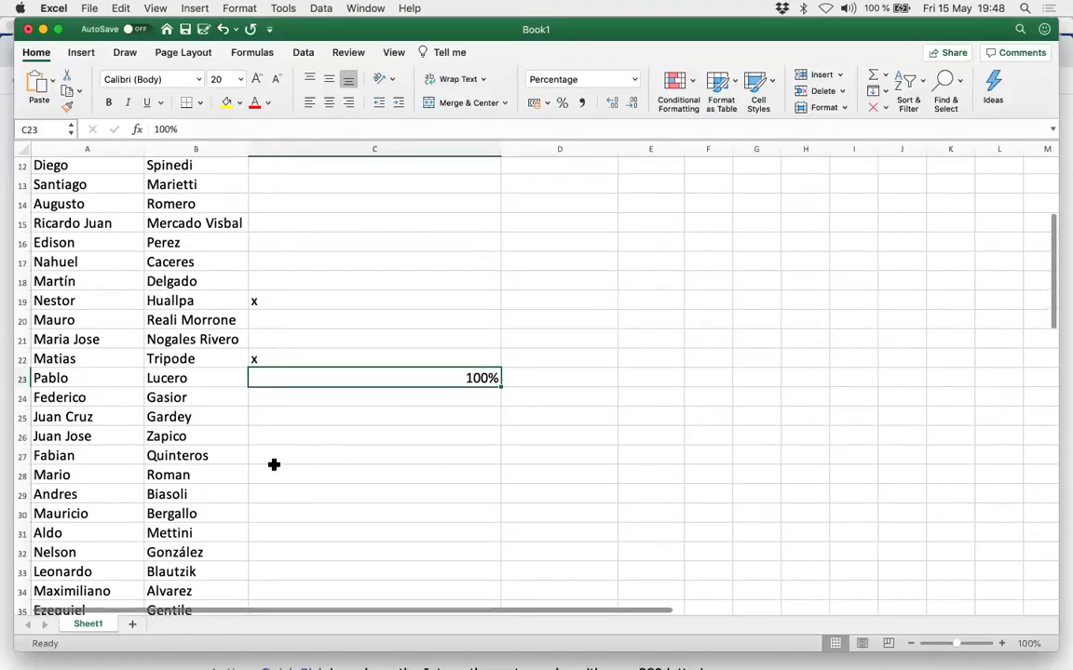
pyautogui.click(265, 474)
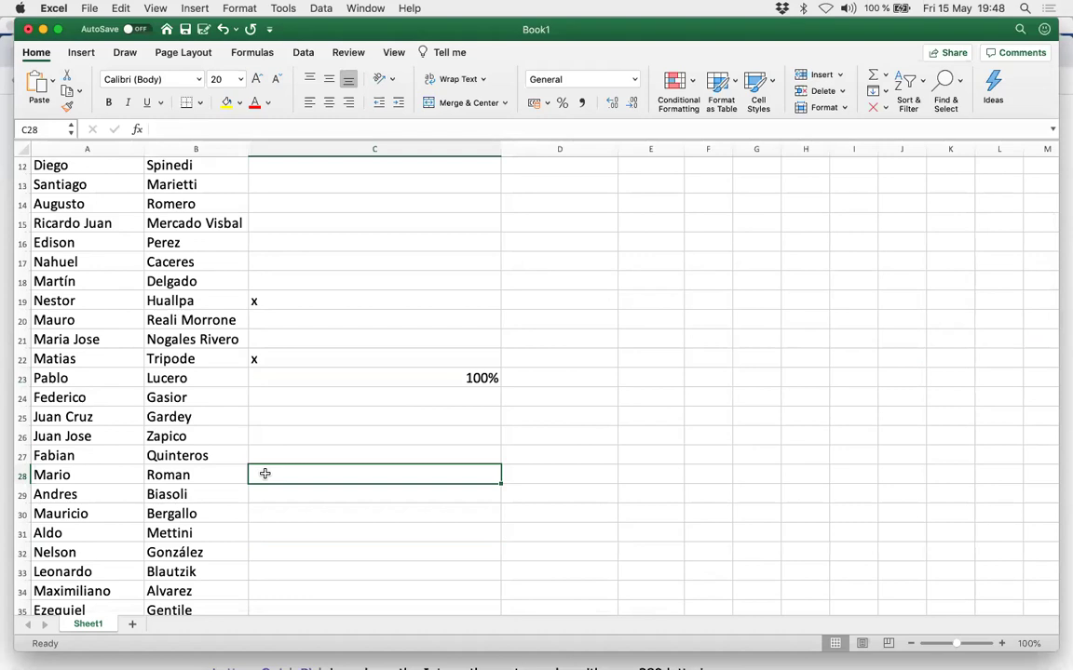
pyautogui.write('x')
pyautogui.press('Return')
# - Draw another RANDOM.ORG number with the same range, and select the matching entry in row 32 of the Excel name list
pyautogui.press('super+Tab')
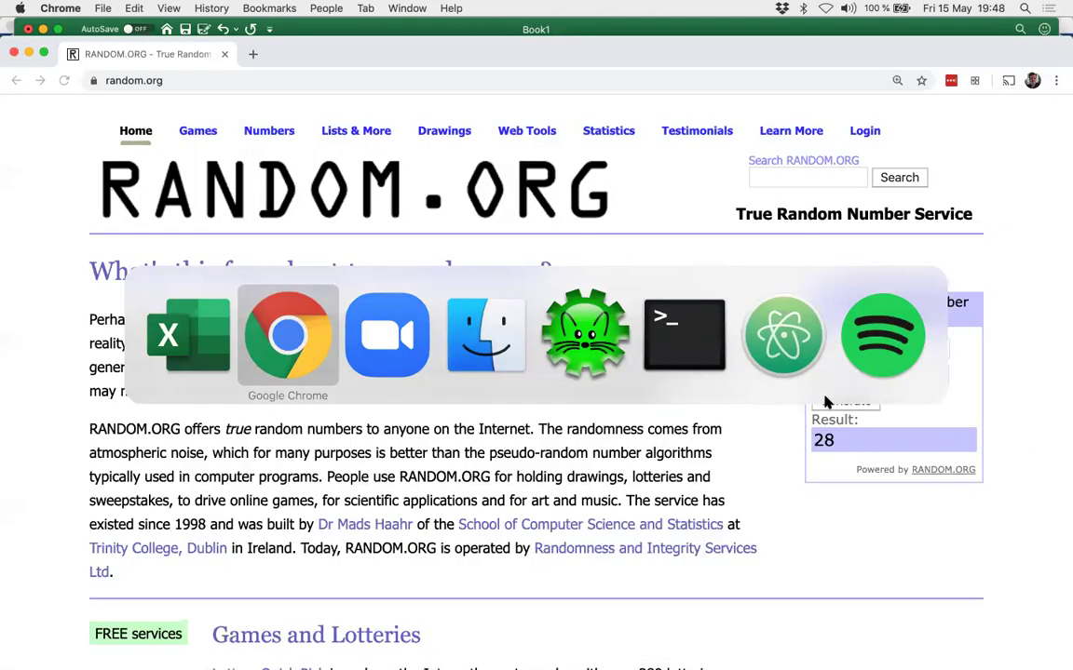
pyautogui.click(824, 400)
pyautogui.press('super+Tab')
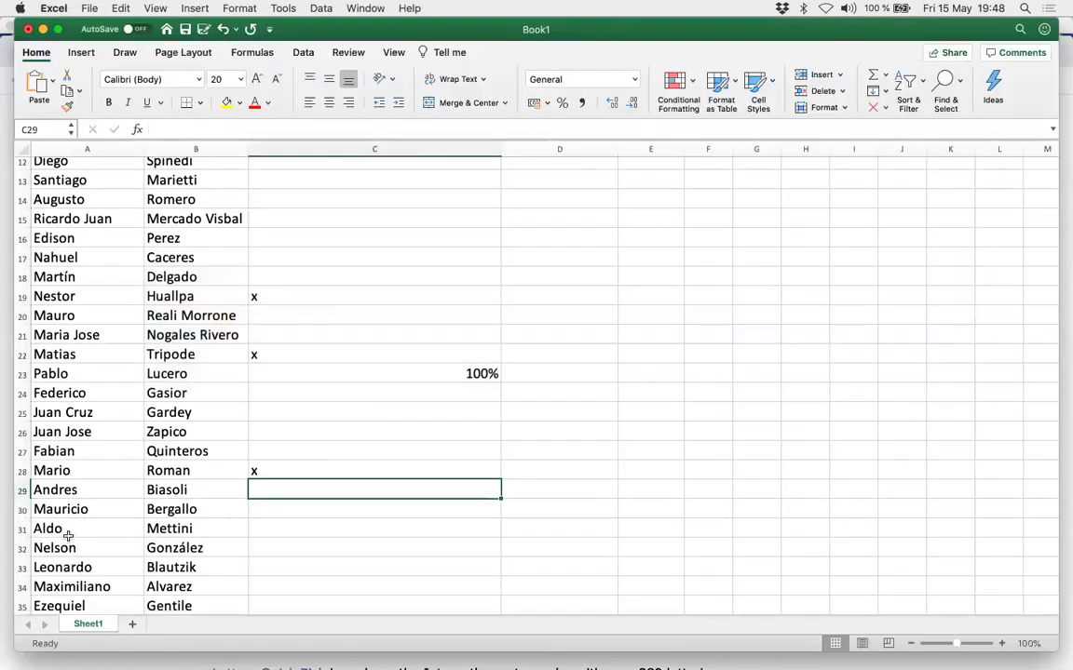
pyautogui.scroll(-1, 186, 503)
pyautogui.click(67, 538)
pyautogui.hotkey('shift', 'Right')
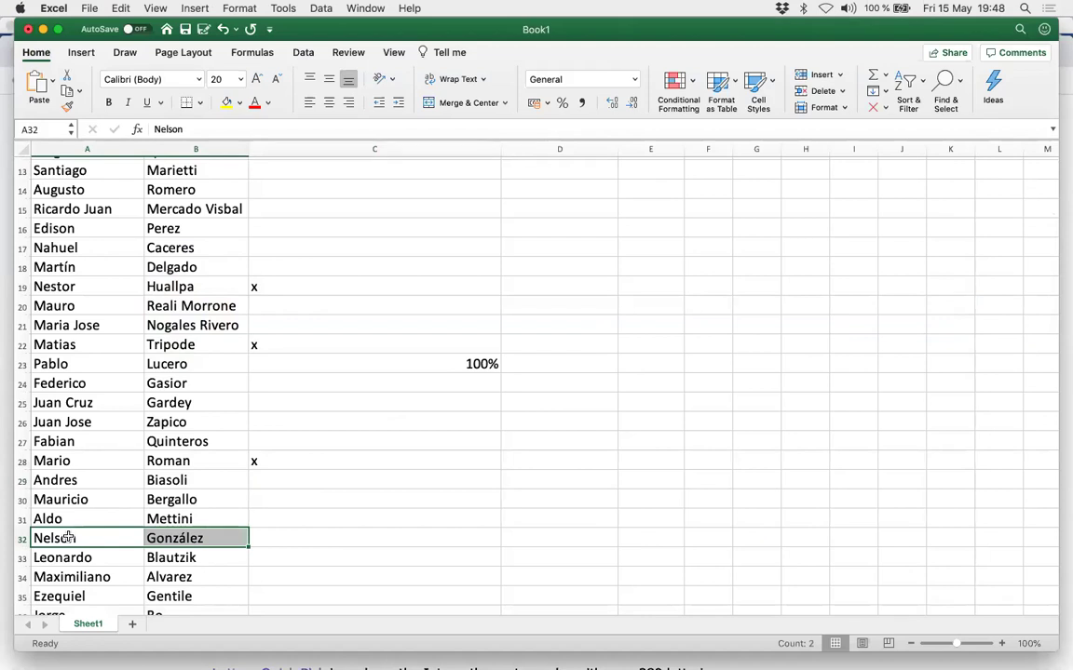
# - Recheck the drawn number on RANDOM.ORG, and mark the winner in row 32 by entering 50% in cell C32 in Excel
pyautogui.press('Right')
pyautogui.press('Right')
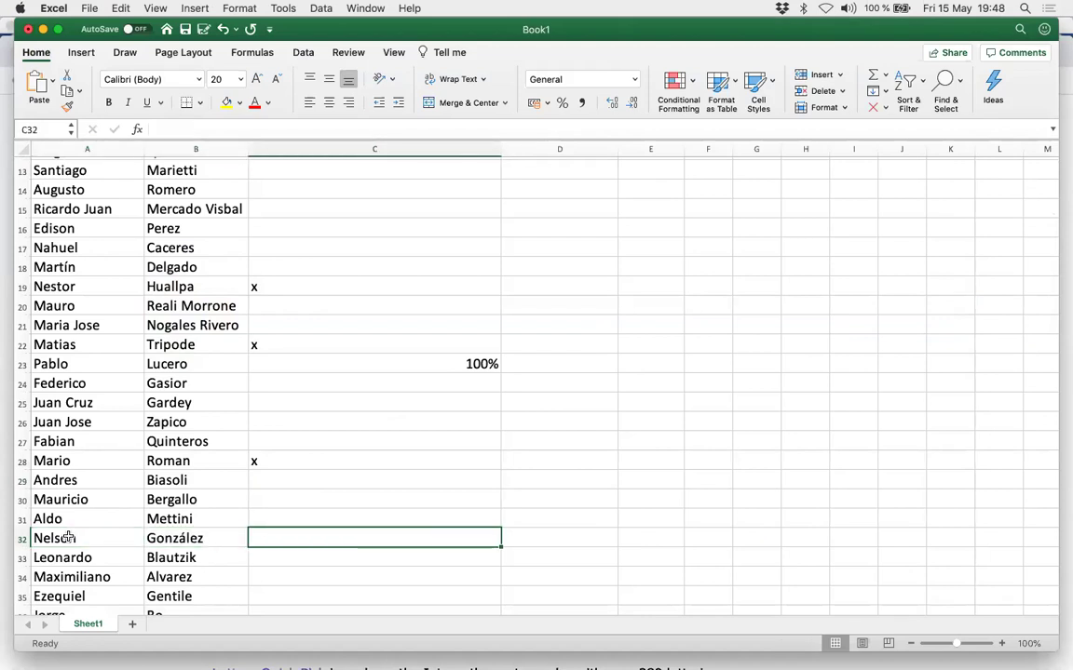
pyautogui.write('x')
pyautogui.press('super+Tab')
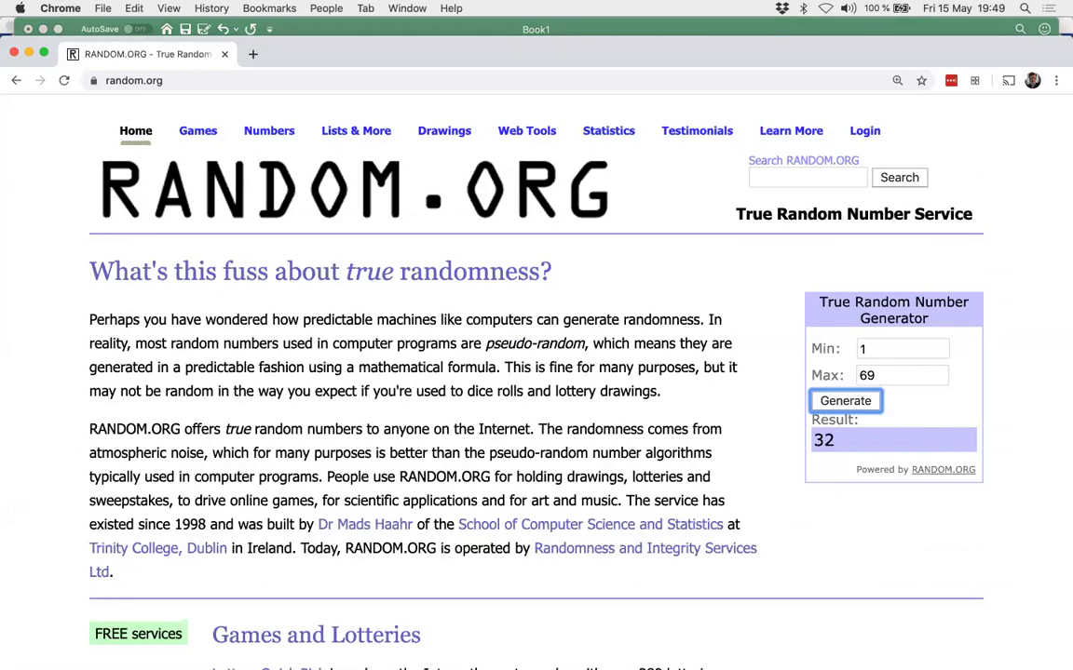
pyautogui.press('super+Tab')
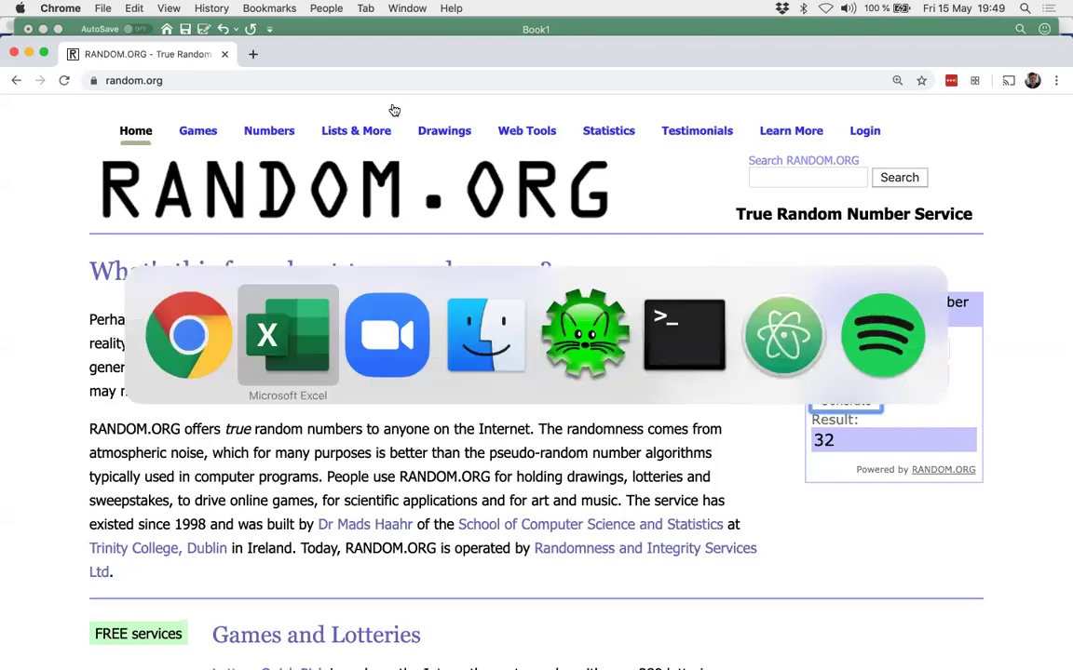
pyautogui.write('50%')
pyautogui.press('Return')
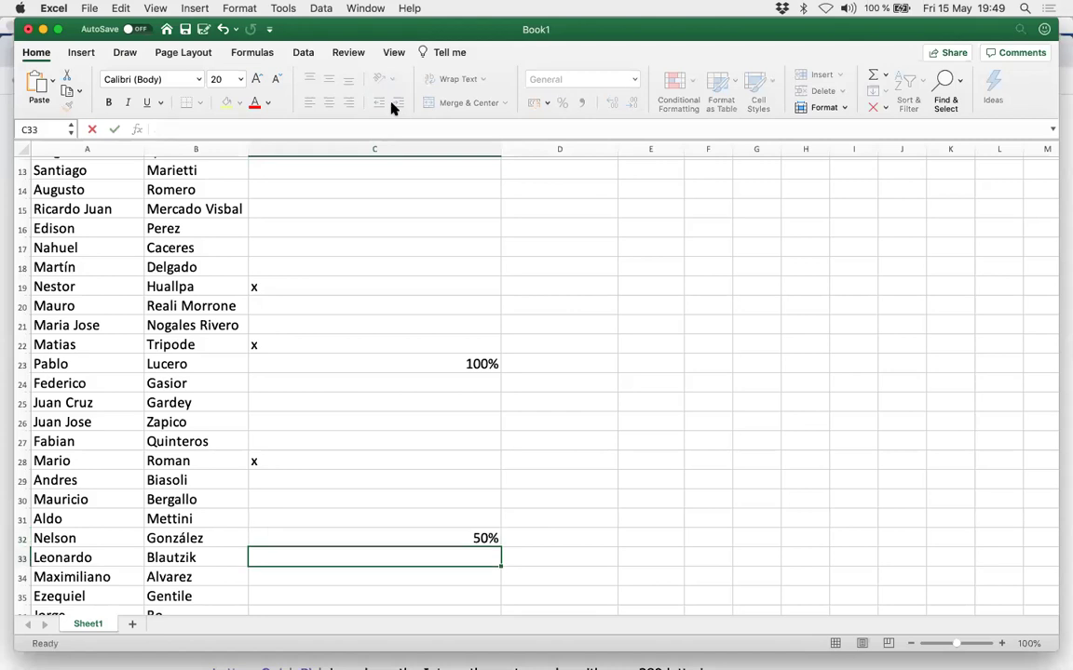
pyautogui.press('Up')
pyautogui.press('Right')
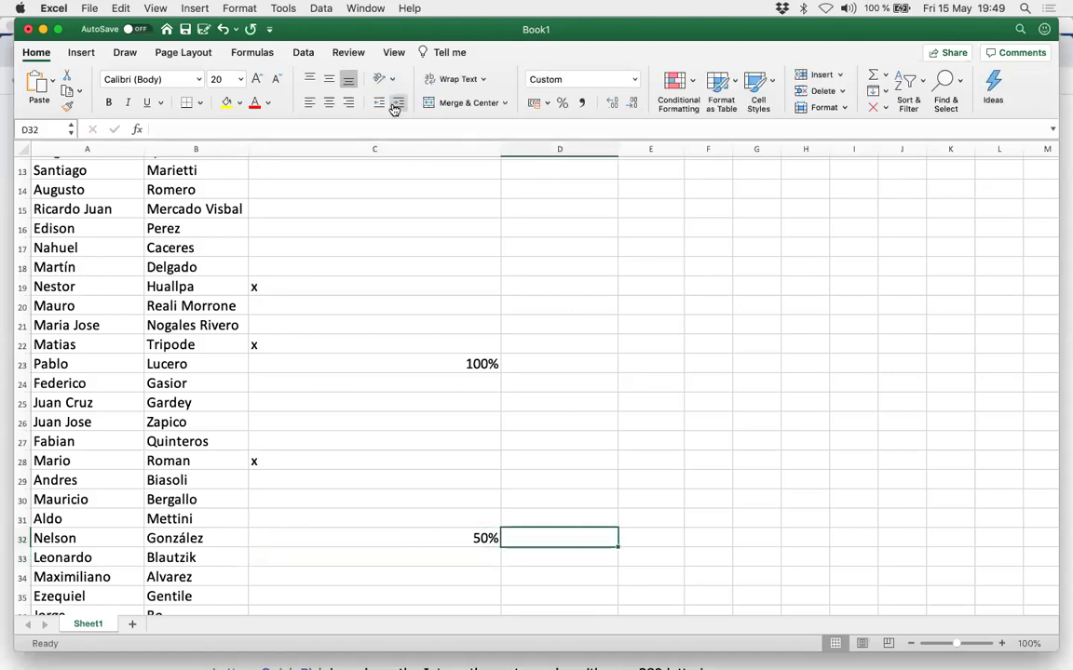
# - Draw another number from 1 to 69 on RANDOM.ORG, and mark the matching row 65 in Excel by entering 50% in cell C65
pyautogui.press('super+Tab')
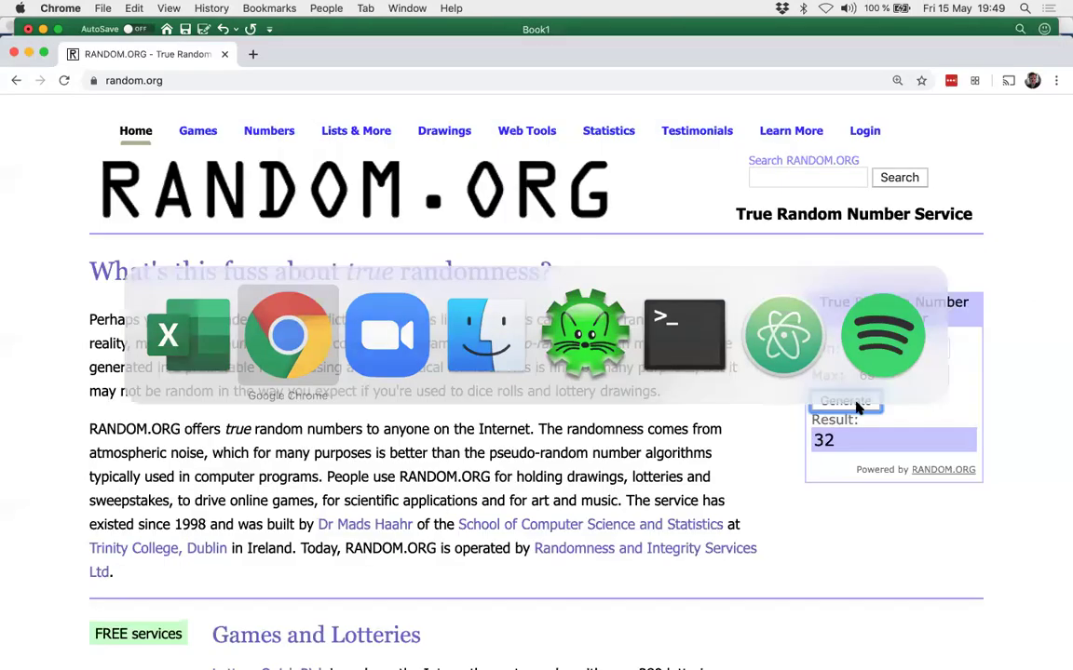
pyautogui.click(857, 403)
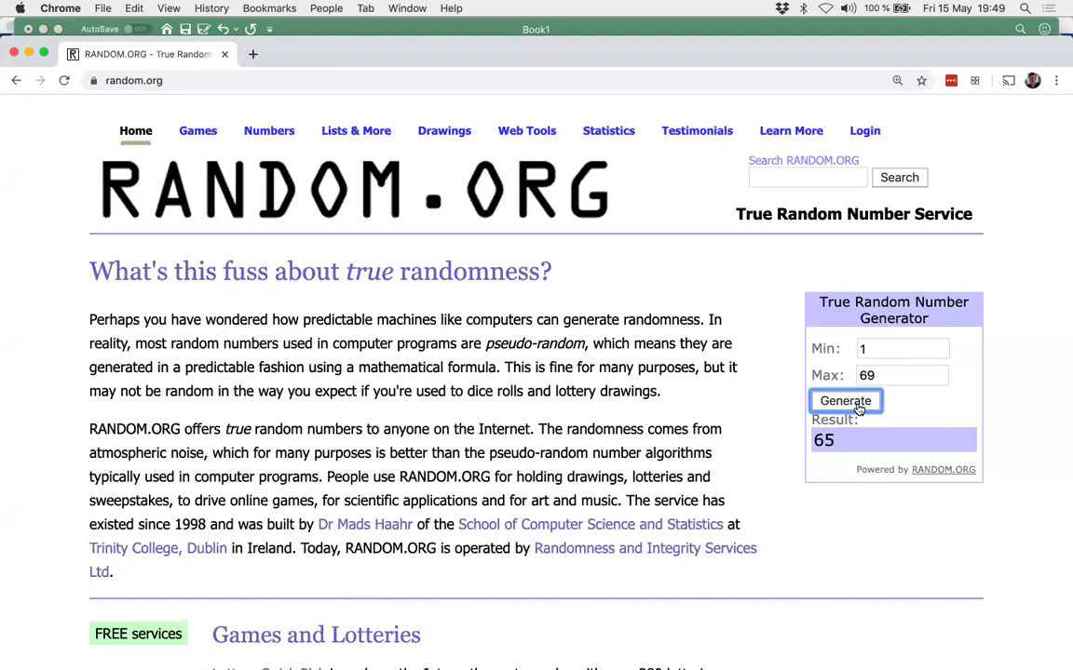
pyautogui.press('super+Tab')
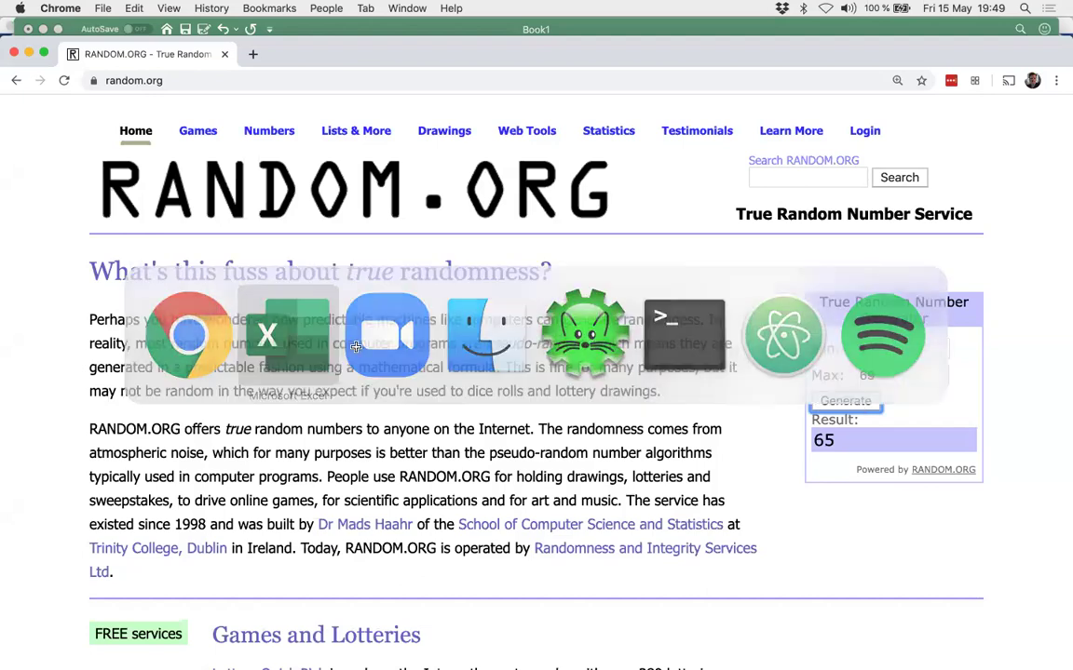
pyautogui.scroll(-10, 355, 346)
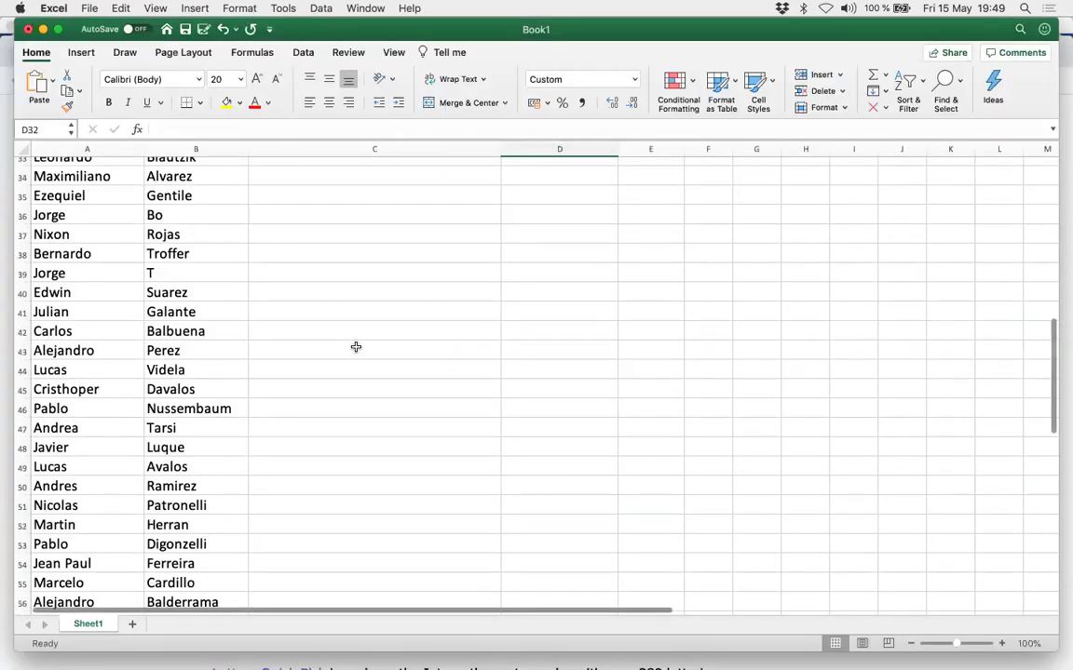
pyautogui.scroll(-7, 356, 346)
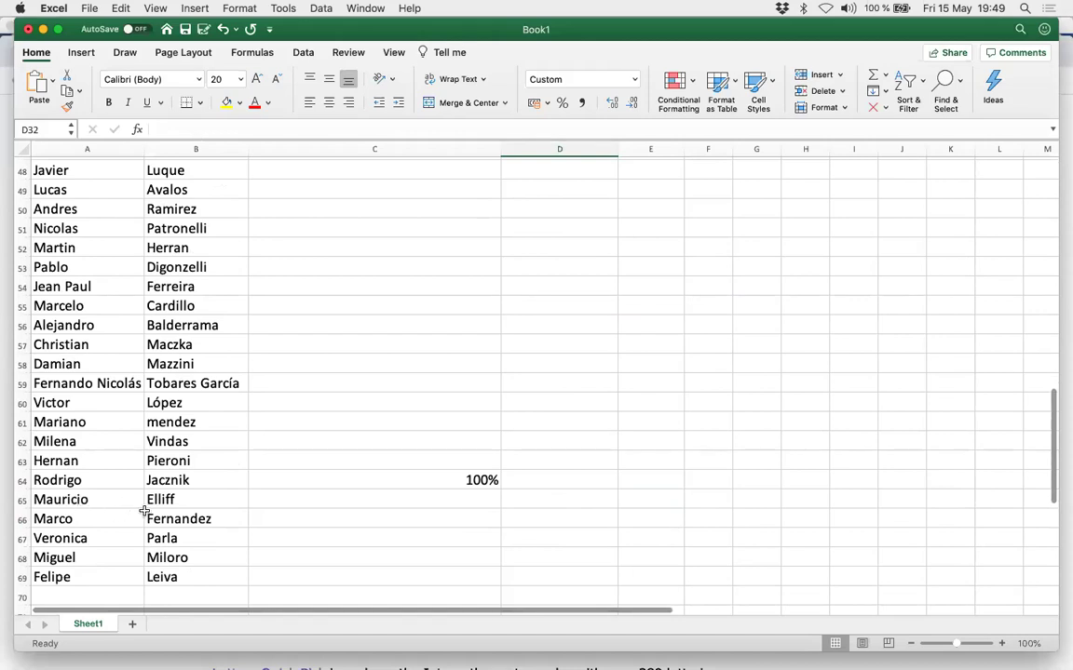
pyautogui.click(236, 499)
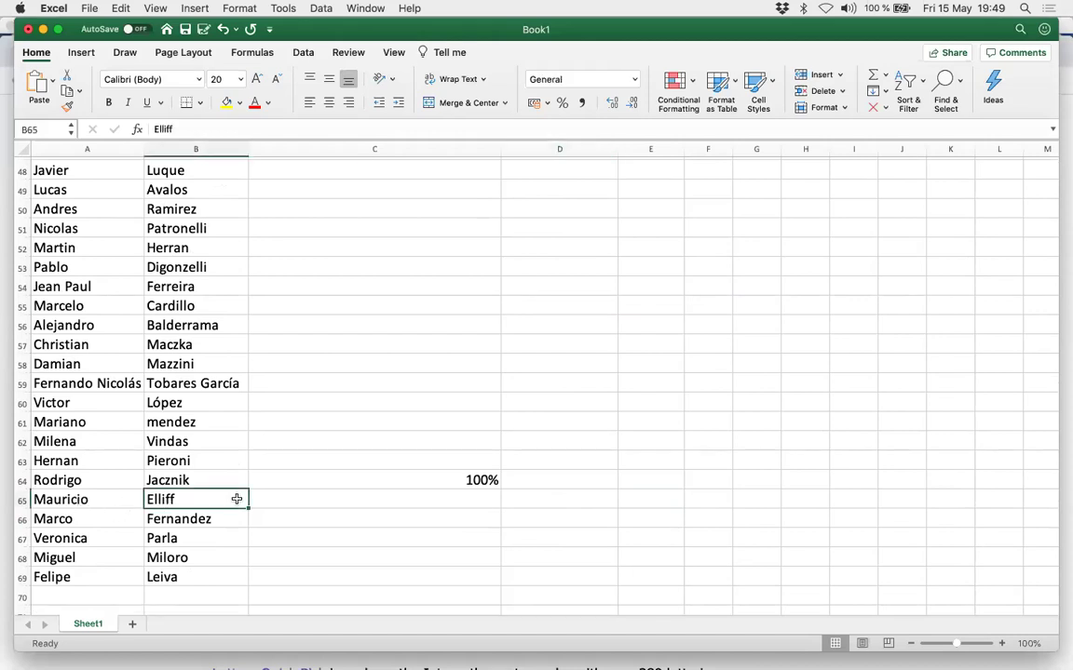
pyautogui.click(263, 500)
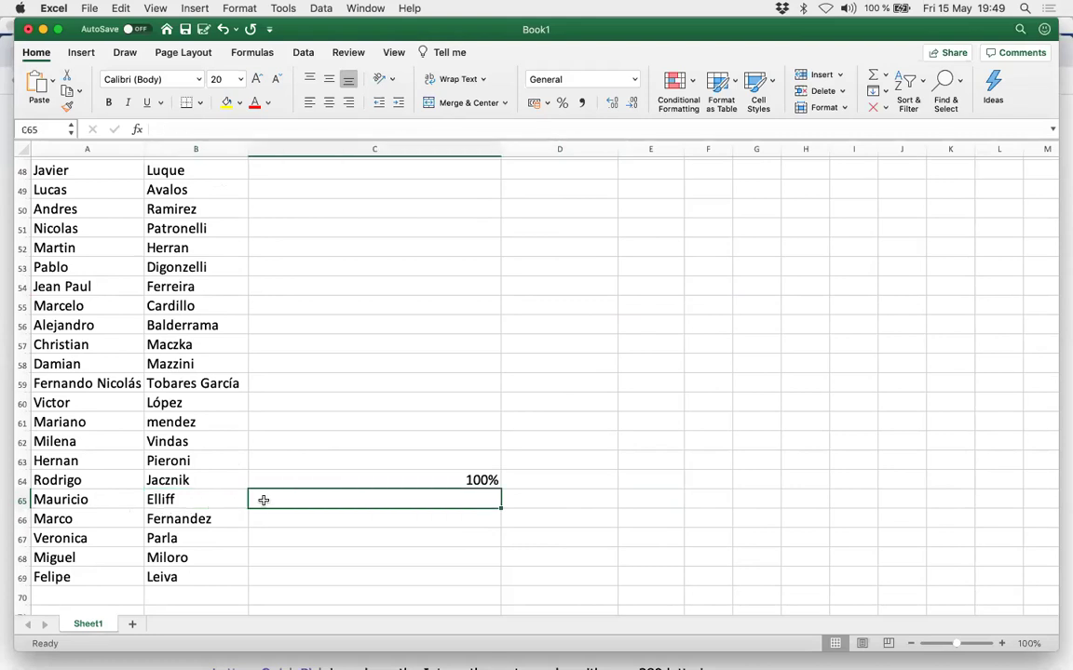
pyautogui.write('50')
pyautogui.press('Return')
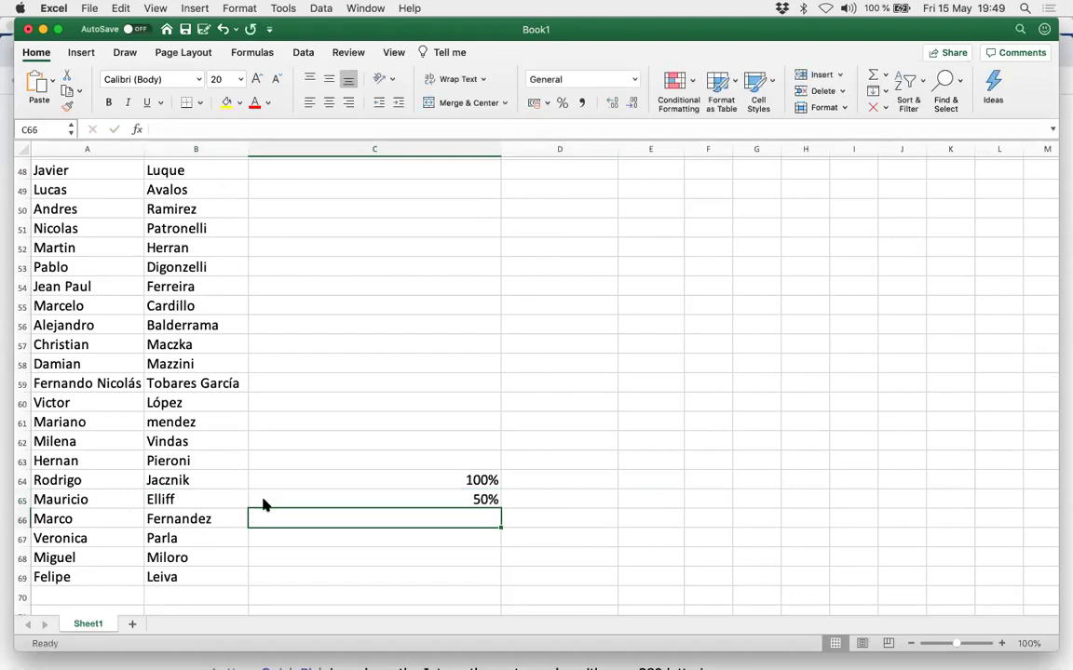
# - Review the prize marks in column C across the name list, including the 100% and 50% winners, checking cell C32
pyautogui.scroll(-2, 264, 505)
pyautogui.scroll(3, 264, 505)
pyautogui.scroll(10, 263, 505)
pyautogui.scroll(2, 118, 406)
pyautogui.scroll(-8, 102, 382)
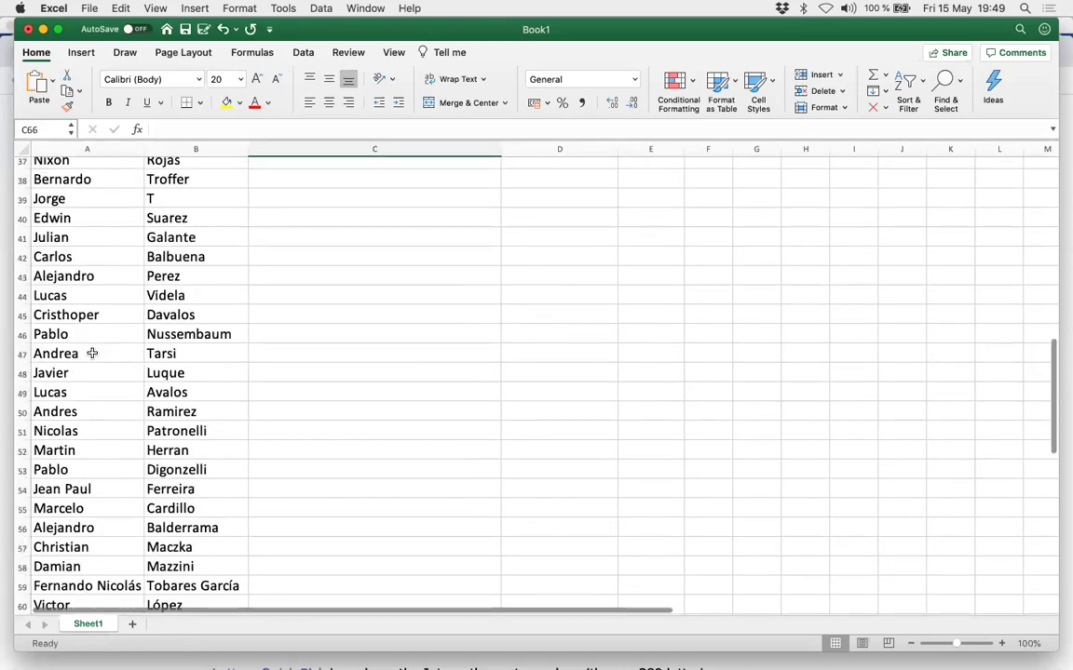
pyautogui.scroll(-5, 89, 350)
pyautogui.hscroll(2, 90, 352)
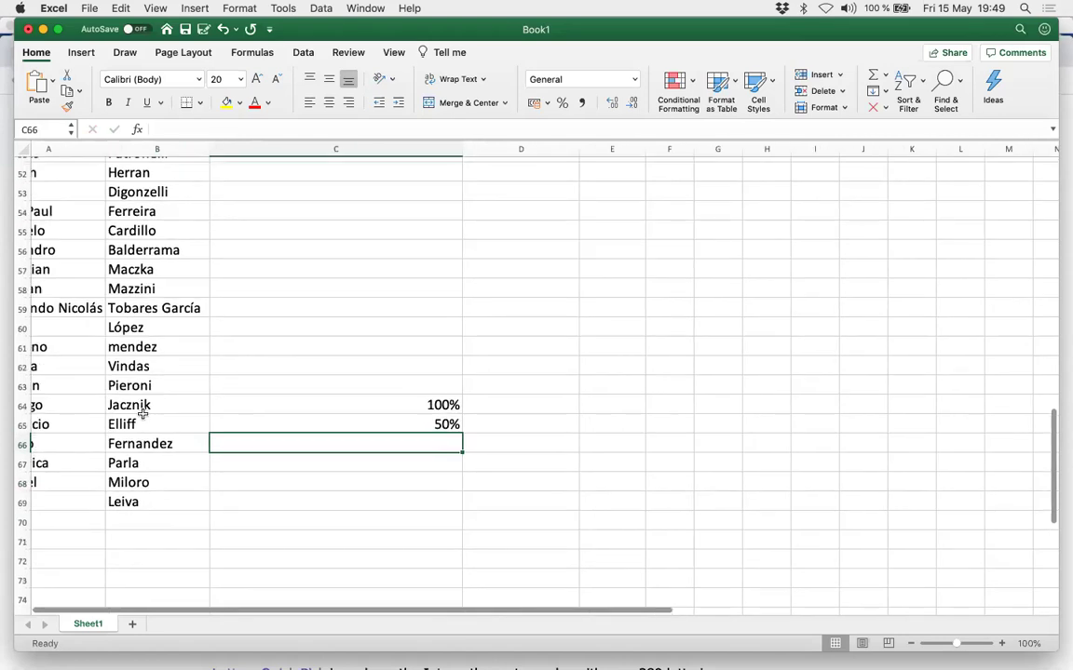
pyautogui.hscroll(-3, 140, 412)
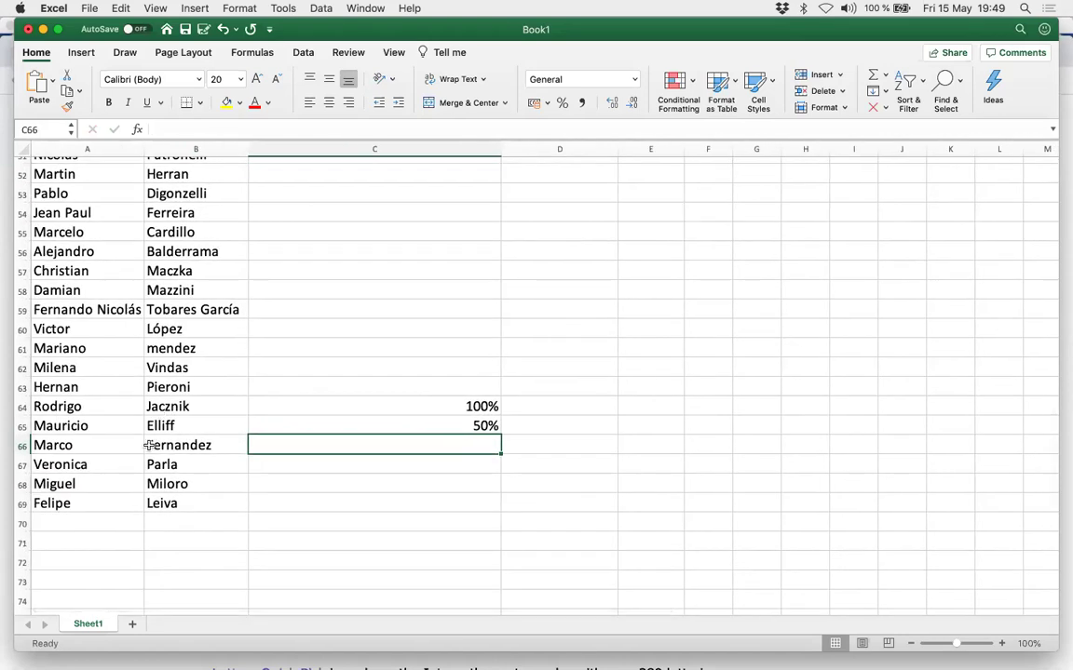
pyautogui.scroll(5, 115, 434)
pyautogui.scroll(7, 115, 433)
pyautogui.click(381, 410)
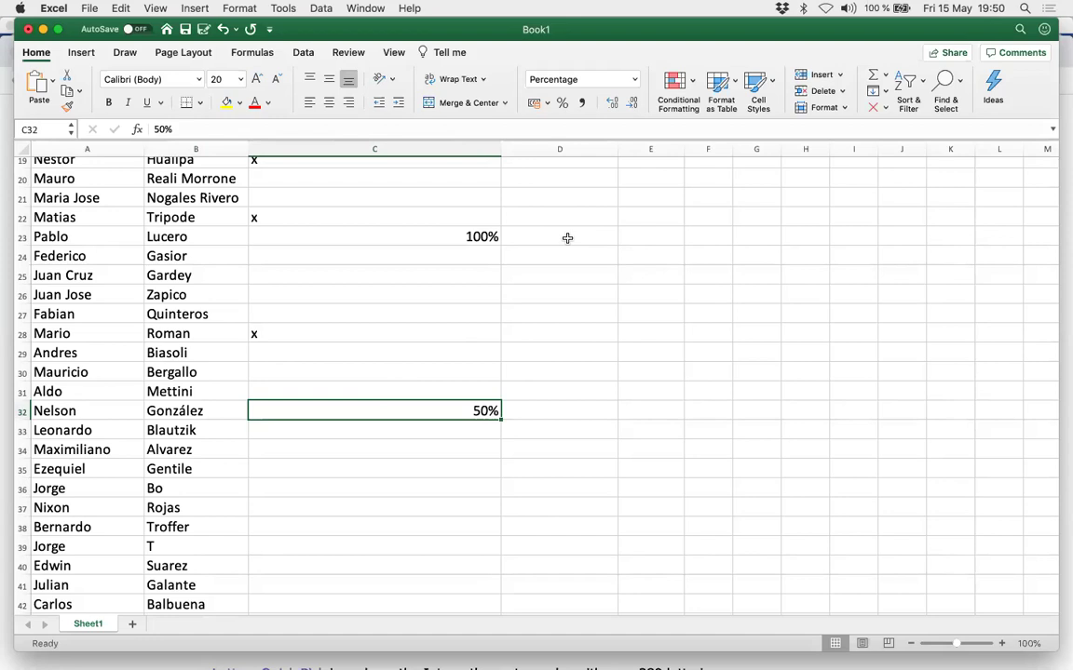
pyautogui.scroll(1, 567, 239)
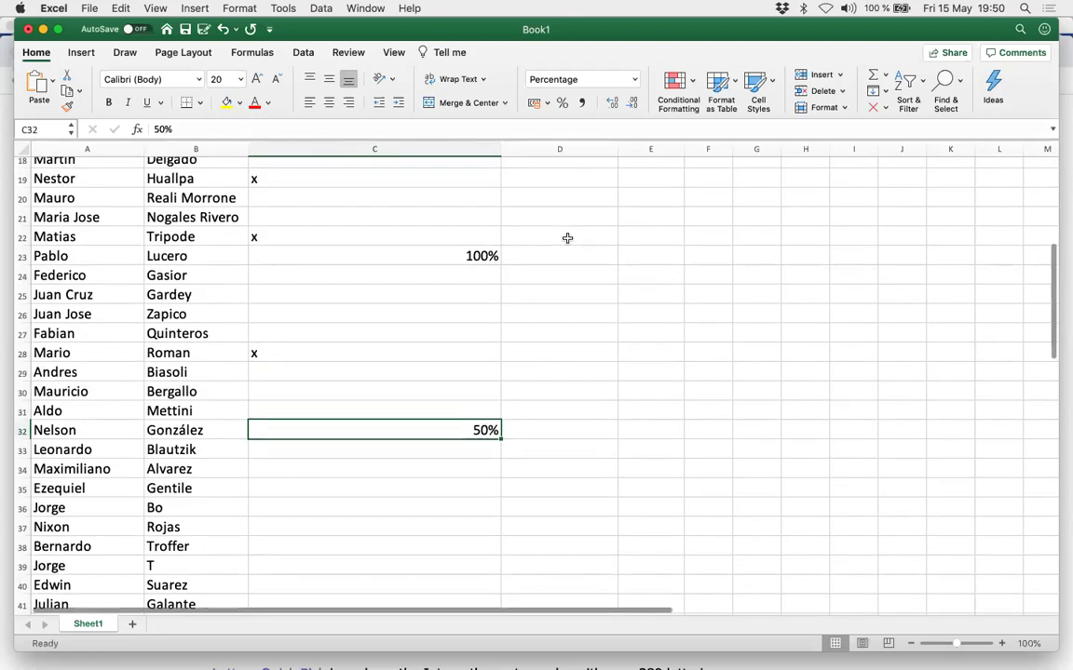